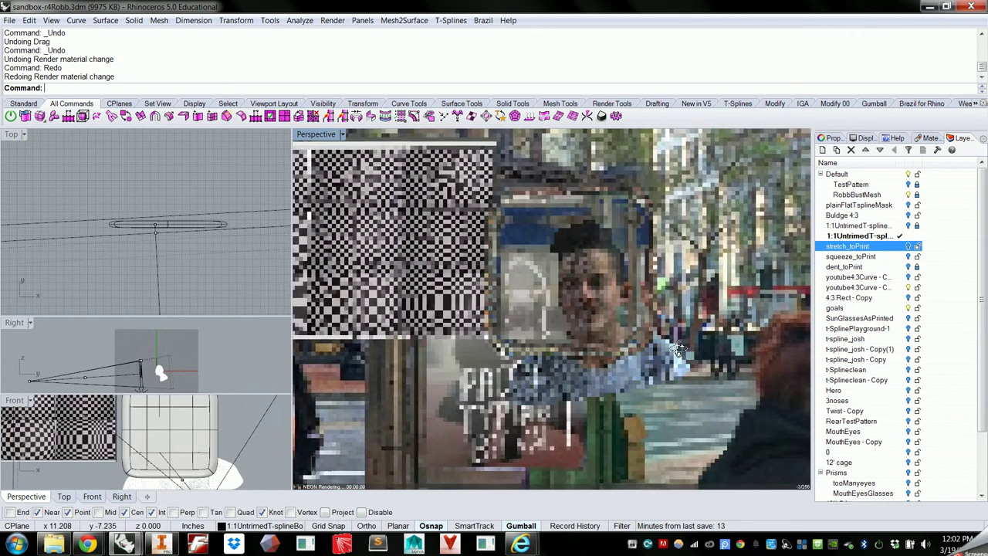
Switch the Perspective viewport to Shaded display, inspect the mask block from an angle, and return it to Raytraced with Neon.
{"action": "scroll", "coordinate": [639, 300], "scroll_direction": "up", "scroll_amount": 4}
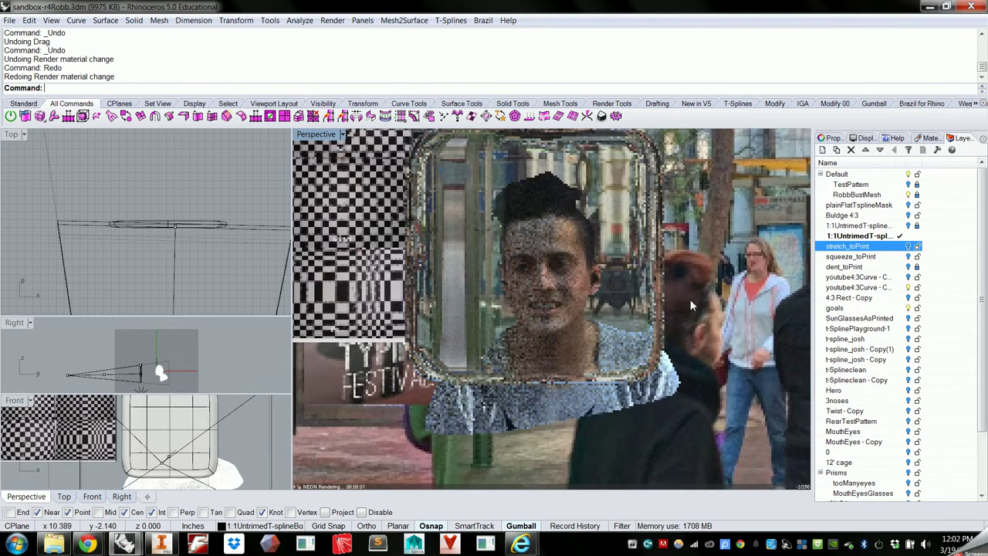
{"action": "scroll", "coordinate": [691, 306], "scroll_direction": "up", "scroll_amount": 3}
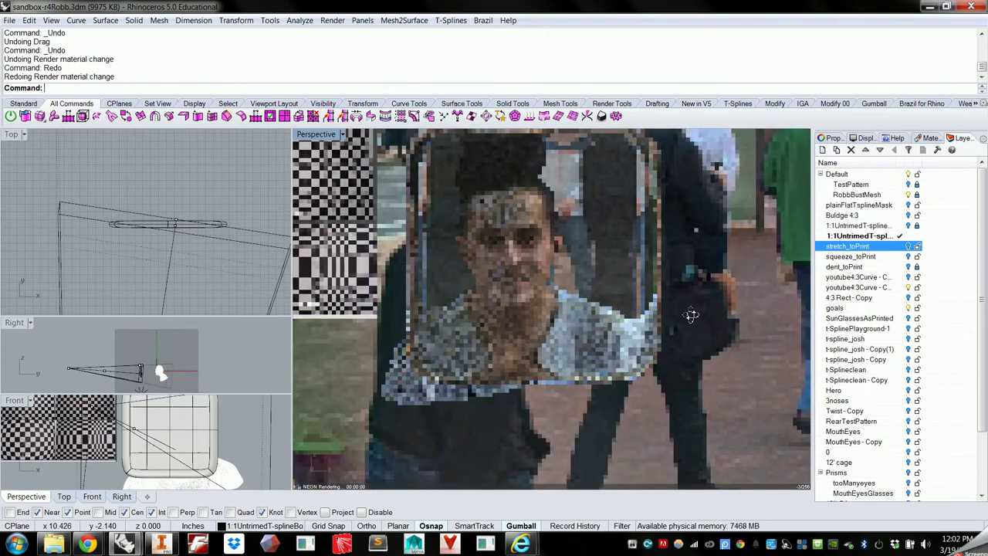
{"action": "mouse_move", "coordinate": [690, 314]}
{"action": "right_mouse_down"}
{"action": "mouse_move", "coordinate": [676, 310]}
{"action": "mouse_move", "coordinate": [690, 309]}
{"action": "right_mouse_up"}
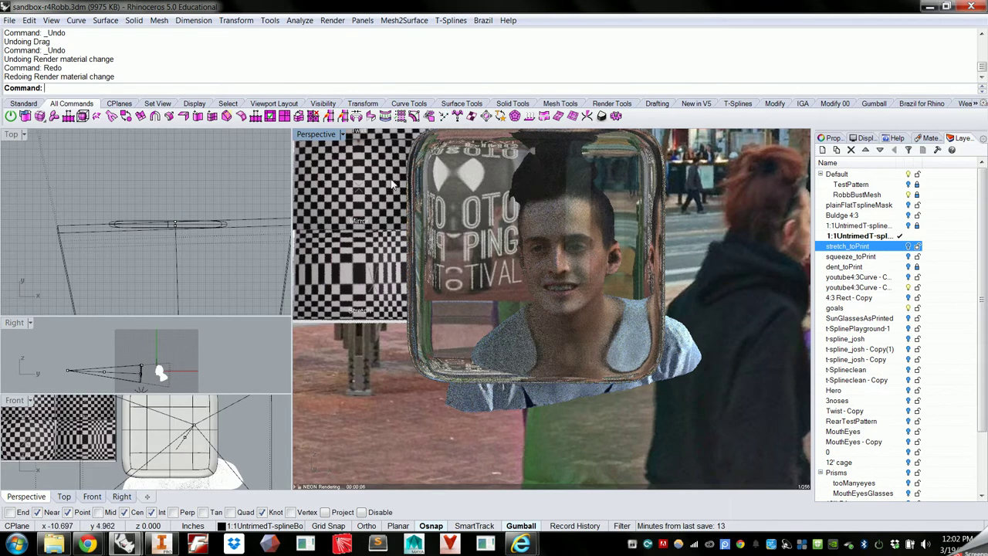
{"action": "left_click", "coordinate": [345, 136]}
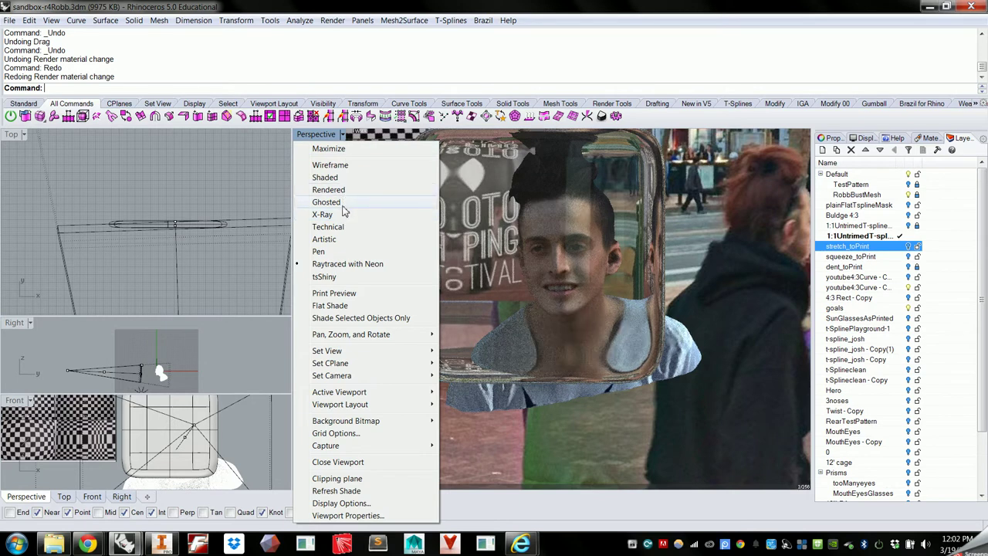
{"action": "left_click", "coordinate": [342, 179]}
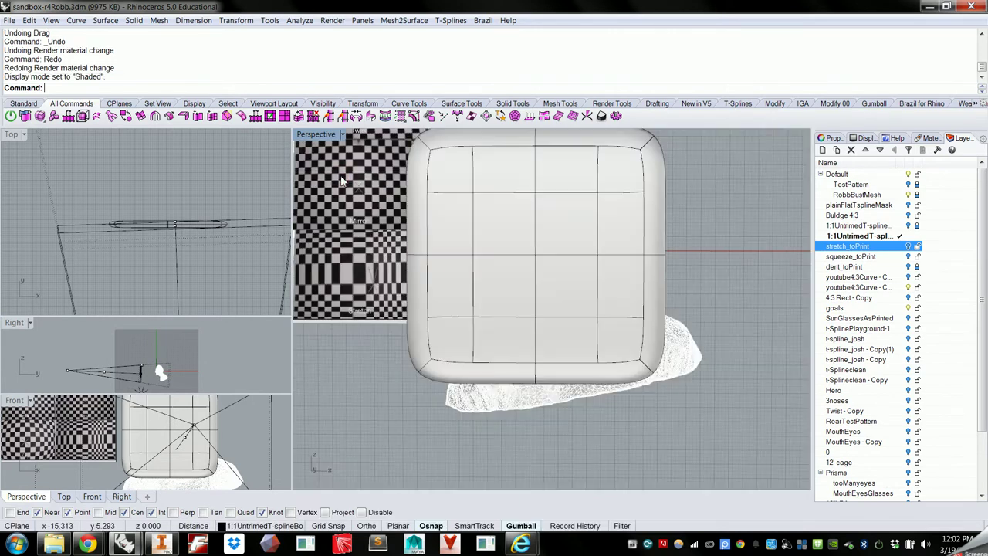
{"action": "scroll", "coordinate": [706, 309], "scroll_direction": "down", "scroll_amount": 3}
{"action": "right_click_drag", "start_coordinate": [634, 332], "coordinate": [762, 306]}
{"action": "left_click", "coordinate": [343, 135]}
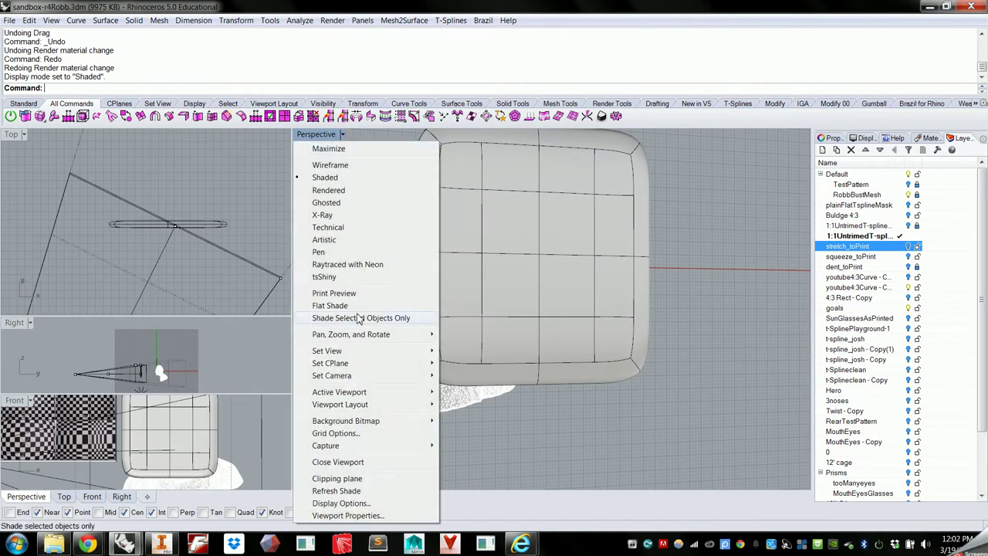
{"action": "left_click", "coordinate": [348, 267]}
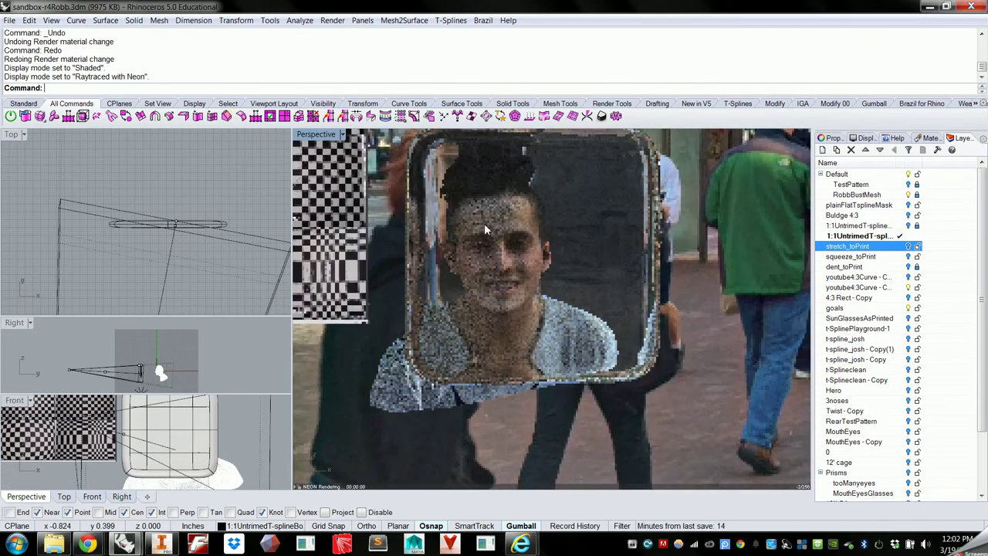
Examine the Photo Booth distortion reference patterns and the block beside them in an enlarged Front view.
{"action": "right_click_drag", "start_coordinate": [83, 437], "coordinate": [215, 457]}
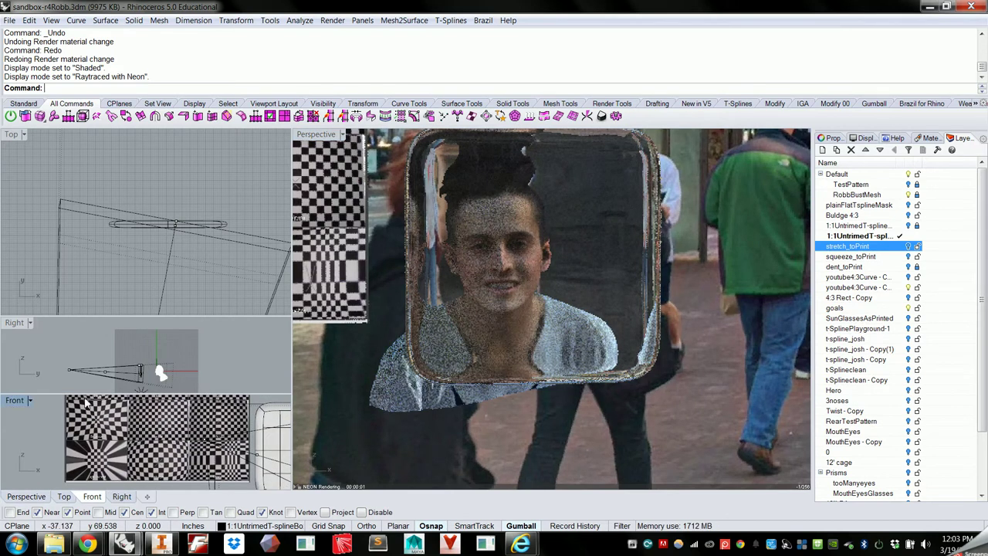
{"action": "double_click", "coordinate": [15, 400]}
{"action": "right_click_drag", "start_coordinate": [461, 315], "coordinate": [484, 356]}
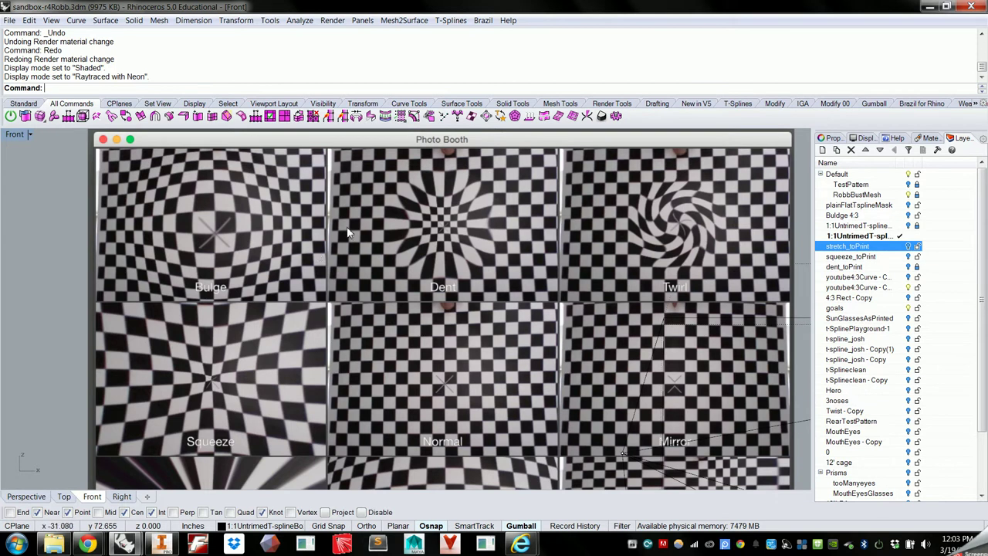
{"action": "right_click_drag", "start_coordinate": [565, 354], "coordinate": [248, 193]}
{"action": "right_click_drag", "start_coordinate": [600, 281], "coordinate": [443, 227]}
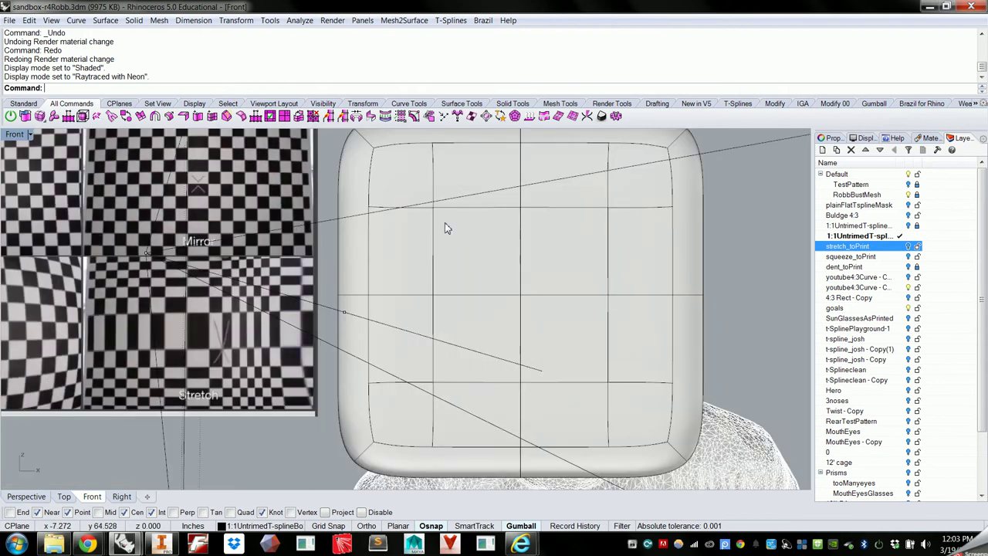
{"action": "double_click", "coordinate": [15, 135]}
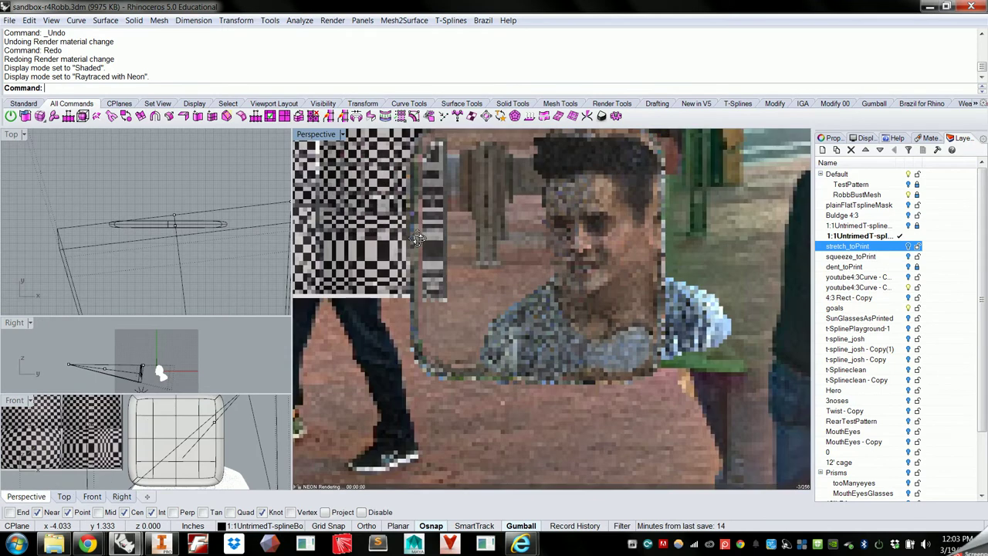
Put the mask block into T-Splines edit mode and pull its center front vertex outward to form a bulge.
{"action": "left_click", "coordinate": [420, 236]}
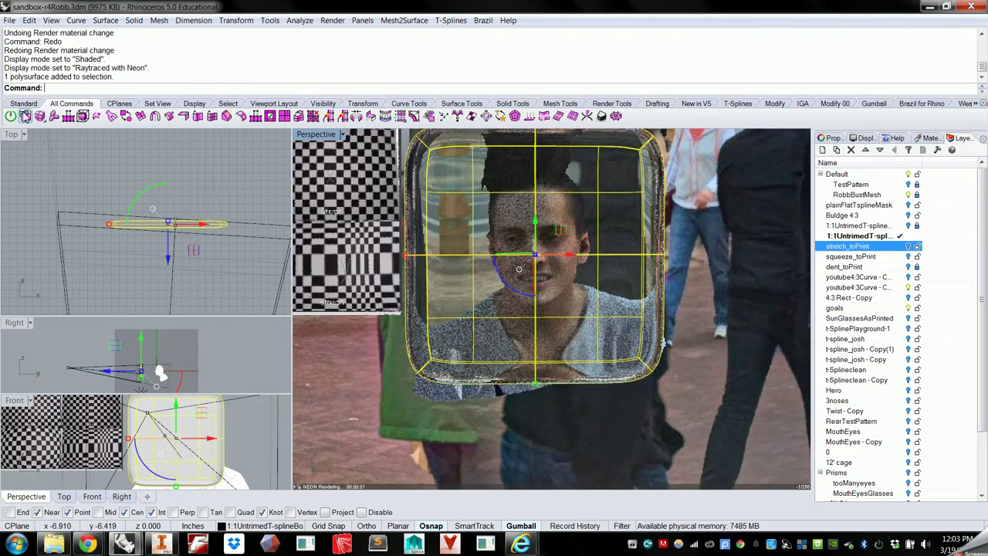
{"action": "left_click", "coordinate": [11, 116]}
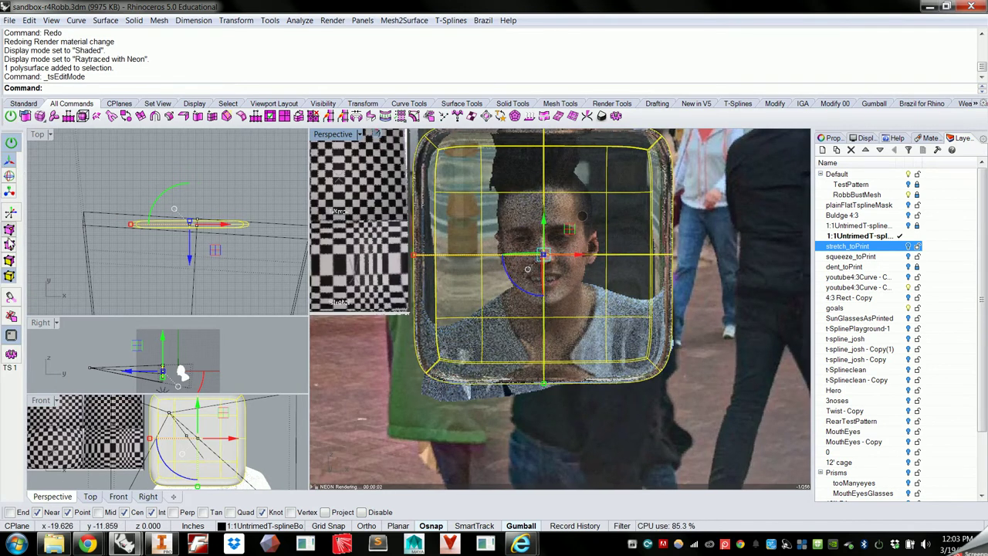
{"action": "key", "text": "Escape"}
{"action": "left_click", "coordinate": [544, 255]}
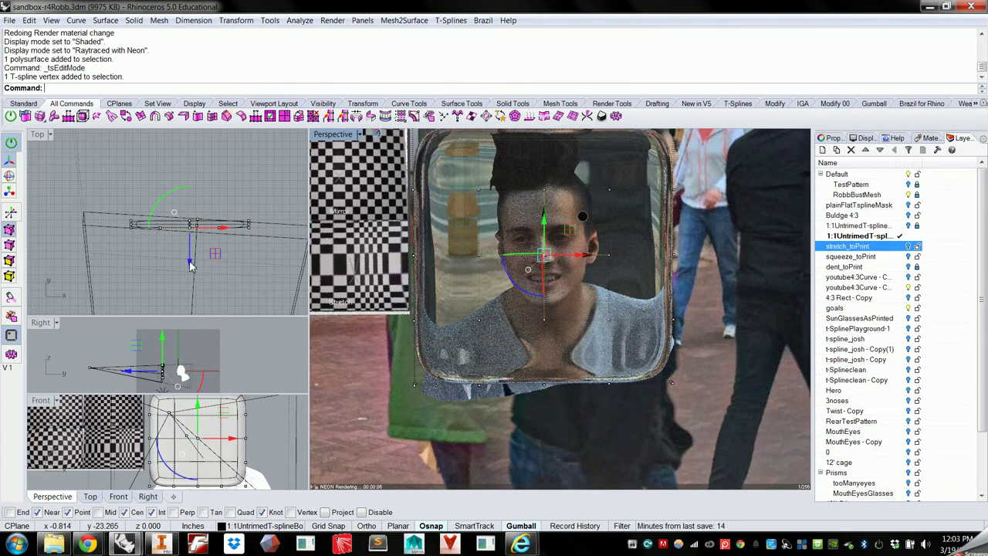
{"action": "left_click_drag", "start_coordinate": [191, 265], "coordinate": [192, 284]}
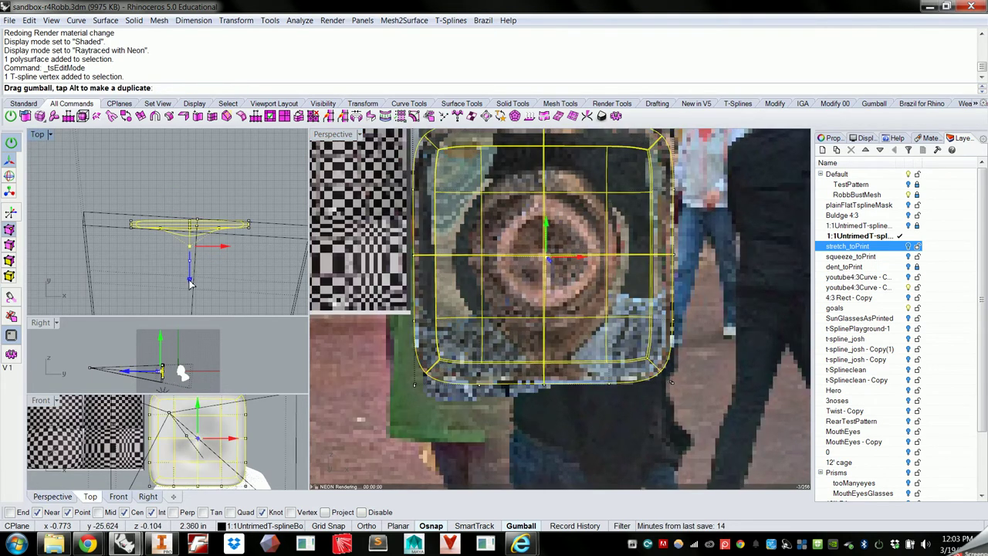
{"action": "left_click_drag", "start_coordinate": [189, 272], "coordinate": [189, 271]}
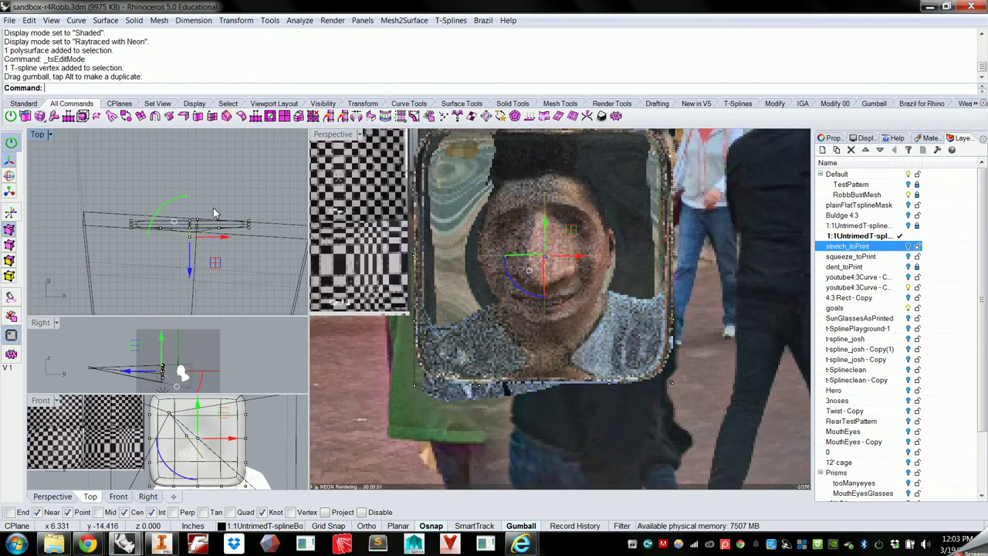
Set the Top viewport to Shaded display and inspect the block's bulged profile enlarged.
{"action": "left_click", "coordinate": [36, 136]}
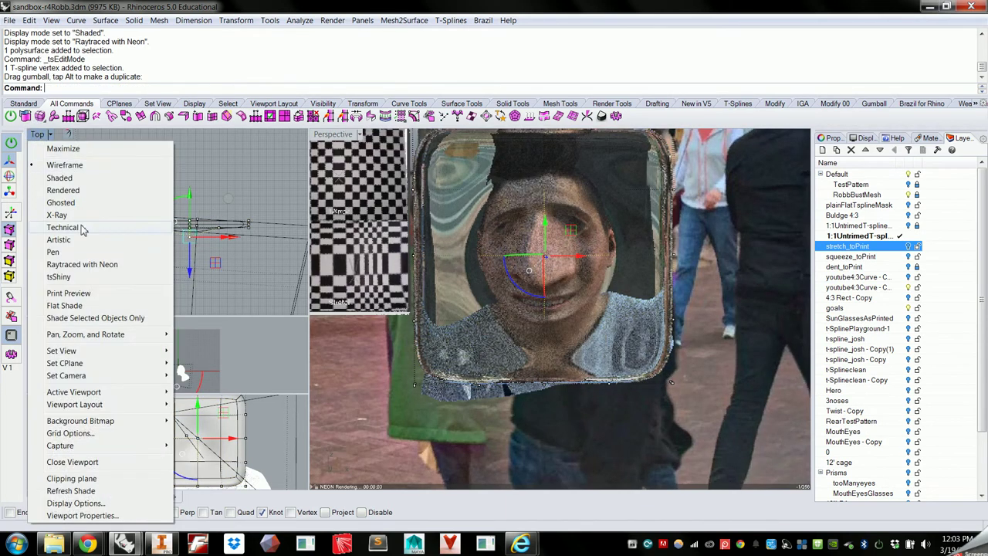
{"action": "left_click", "coordinate": [80, 181]}
{"action": "scroll", "coordinate": [166, 215], "scroll_direction": "up", "scroll_amount": 5}
{"action": "double_click", "coordinate": [36, 136]}
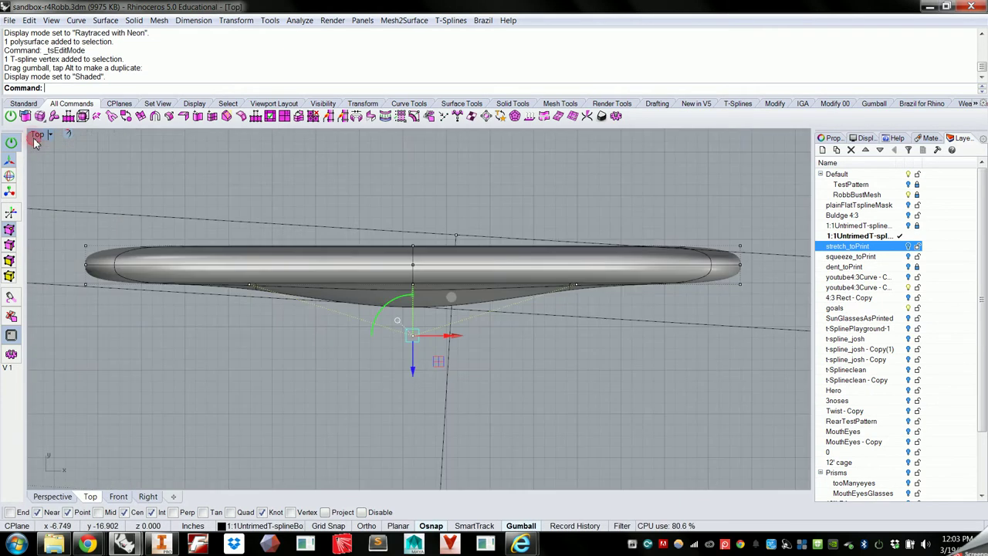
{"action": "right_click_drag", "start_coordinate": [378, 281], "coordinate": [377, 251]}
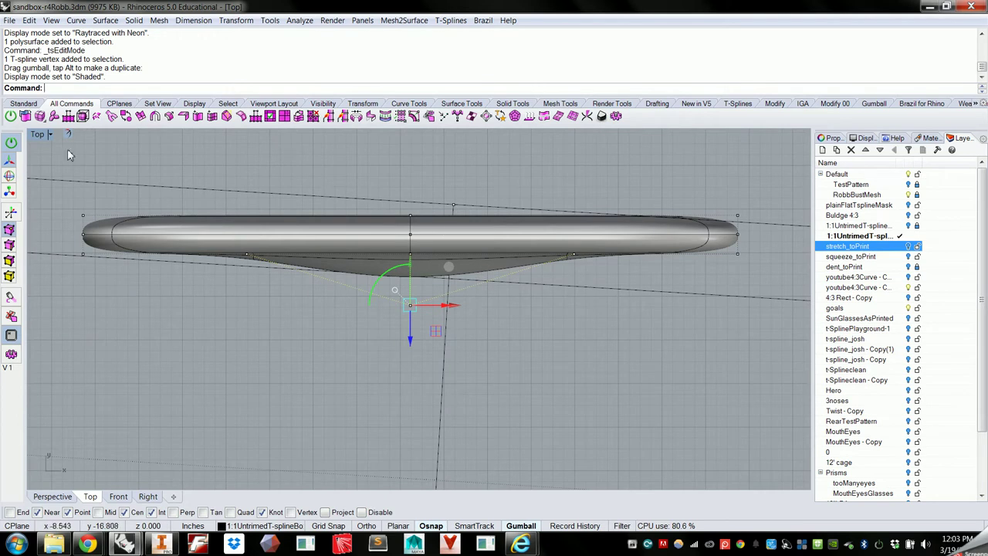
{"action": "double_click", "coordinate": [37, 136]}
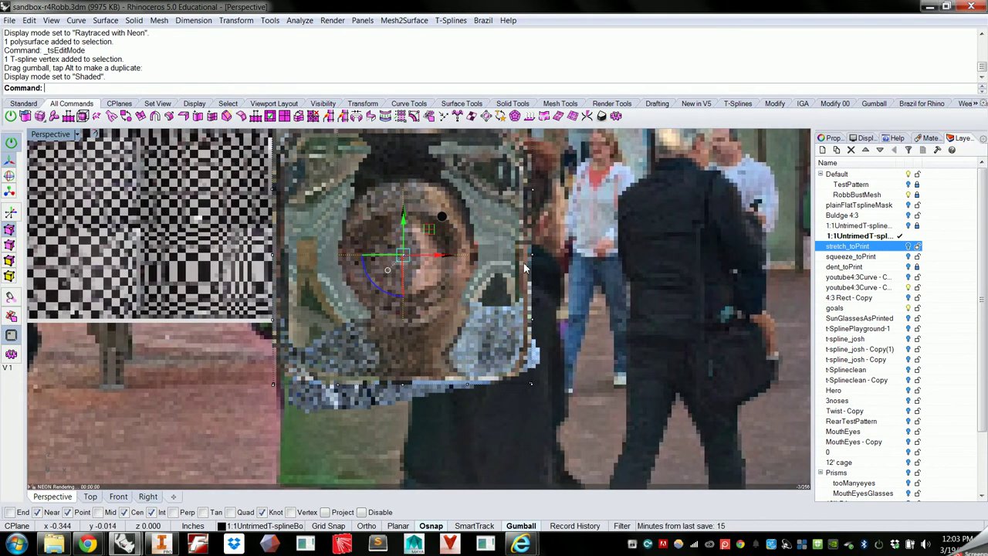
Lengthen the Perspective view's lens to about 246 with DollyZoom, and undo the block's vertex pull.
{"action": "left_click", "coordinate": [610, 276]}
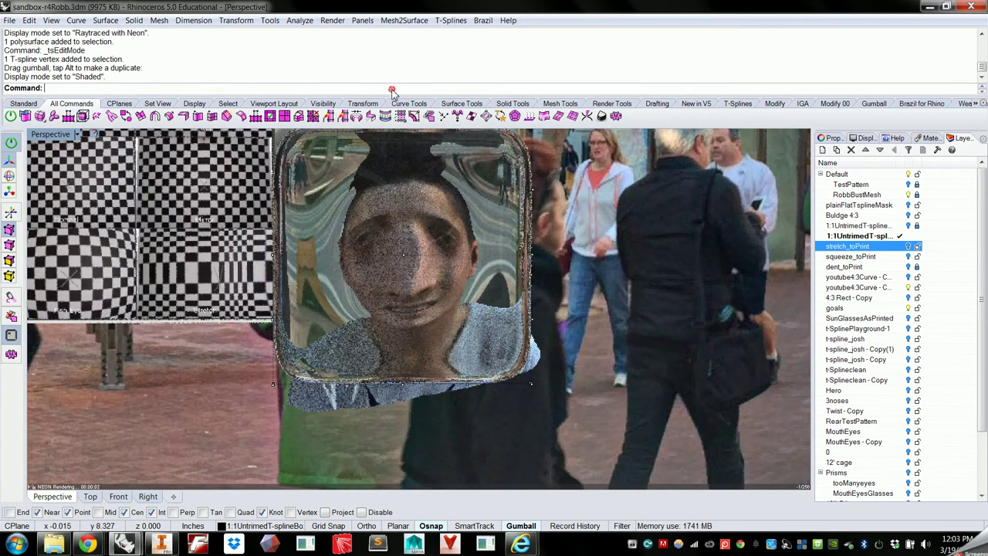
{"action": "type", "text": "ollyZoom"}
{"action": "key", "text": "Return"}
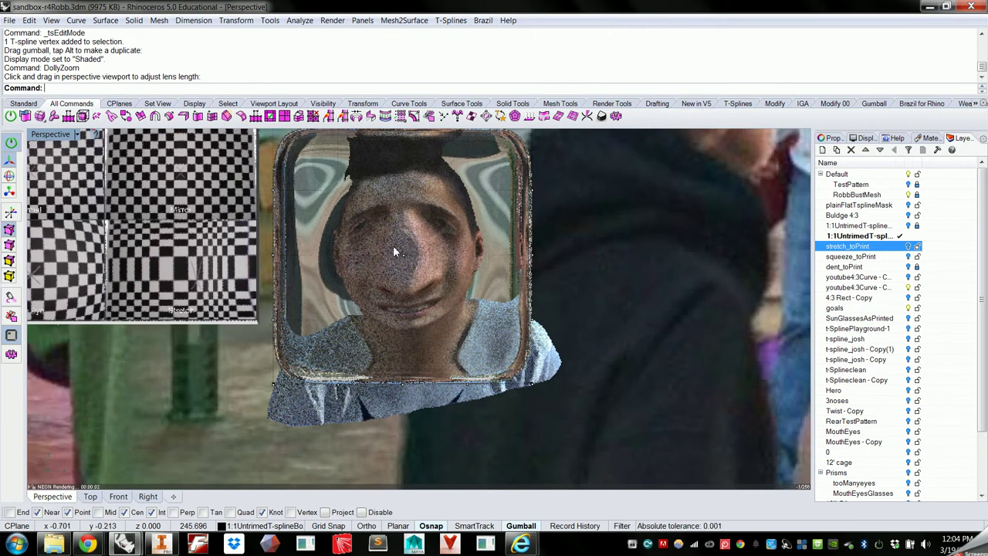
{"action": "key", "text": "ctrl+z"}
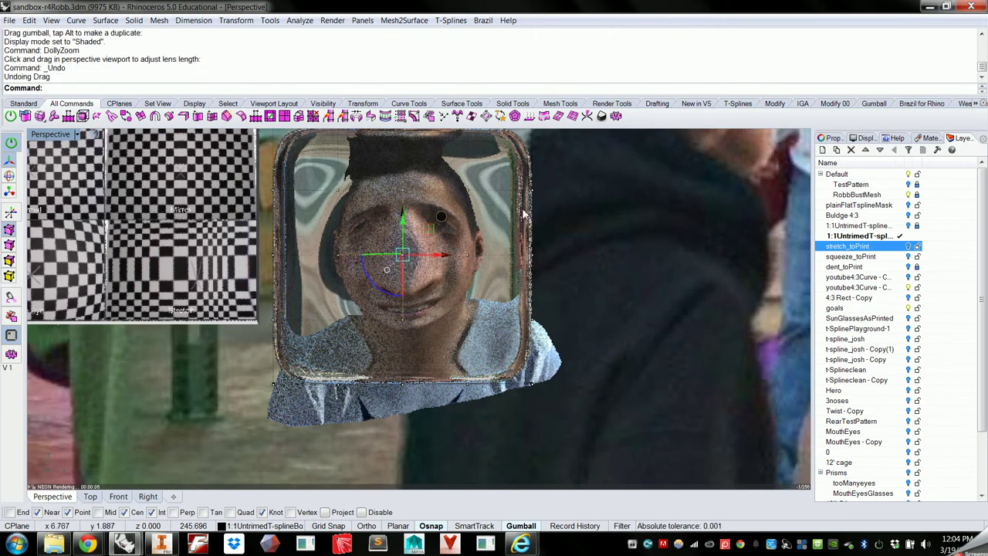
{"action": "left_click", "coordinate": [589, 210]}
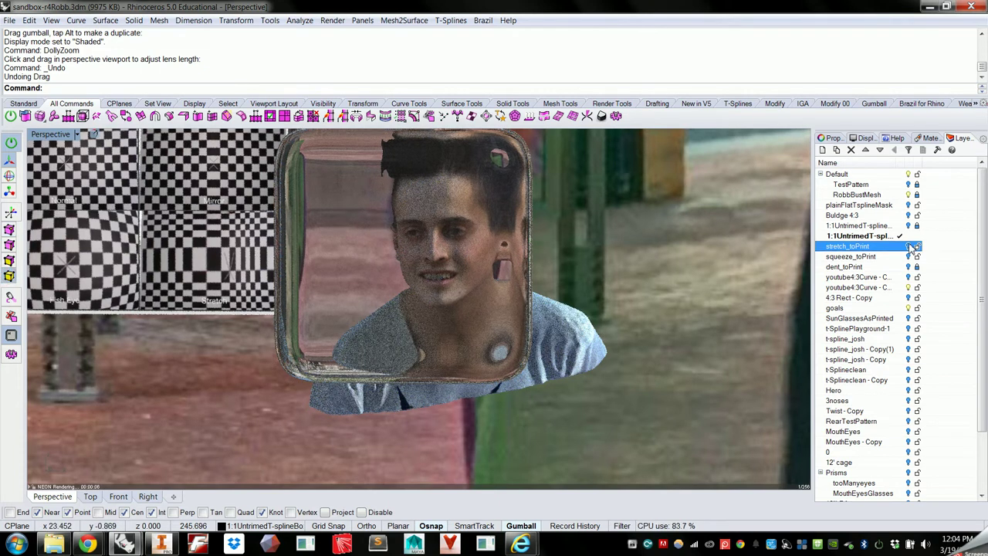
Make stretch_toPrint the current layer and hide the unlocked 1:1UntrimedT-spline layer.
{"action": "left_click", "coordinate": [899, 247]}
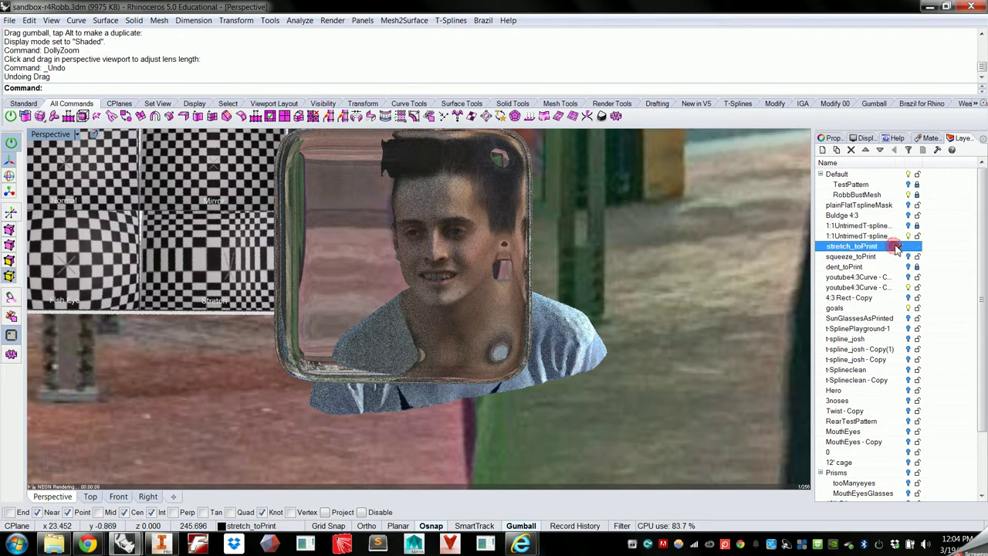
{"action": "left_click", "coordinate": [909, 236]}
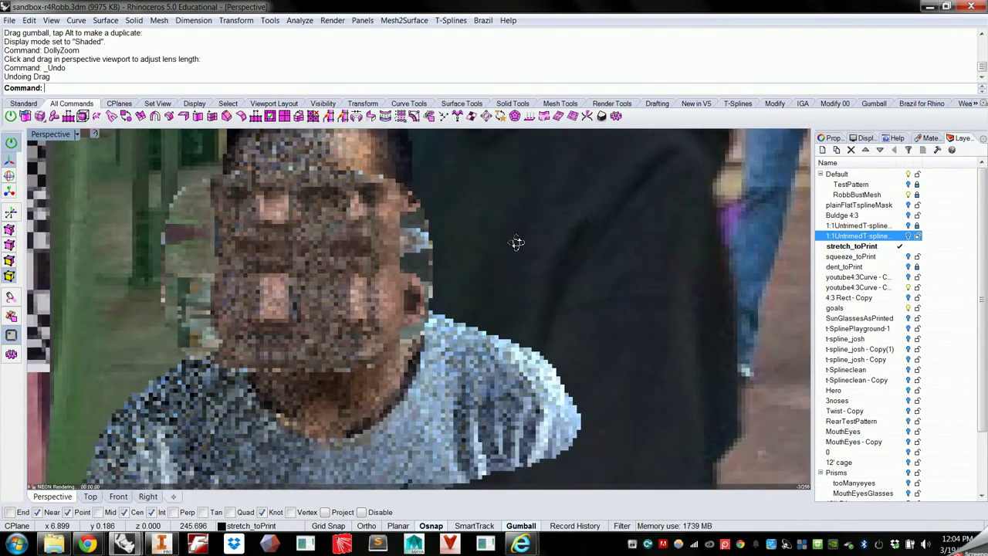
{"action": "scroll", "coordinate": [455, 264], "scroll_direction": "down", "scroll_amount": 3}
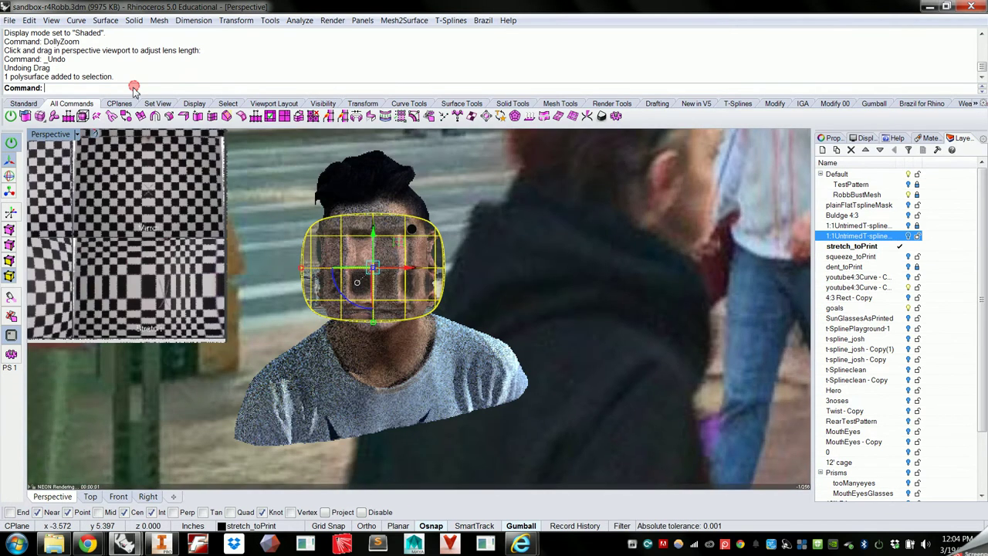
Shorten the Perspective view's lens to about 37 with DollyZoom and inspect the stretch mask close up on the bust.
{"action": "type", "text": "DollyZoom"}
{"action": "key", "text": "Return"}
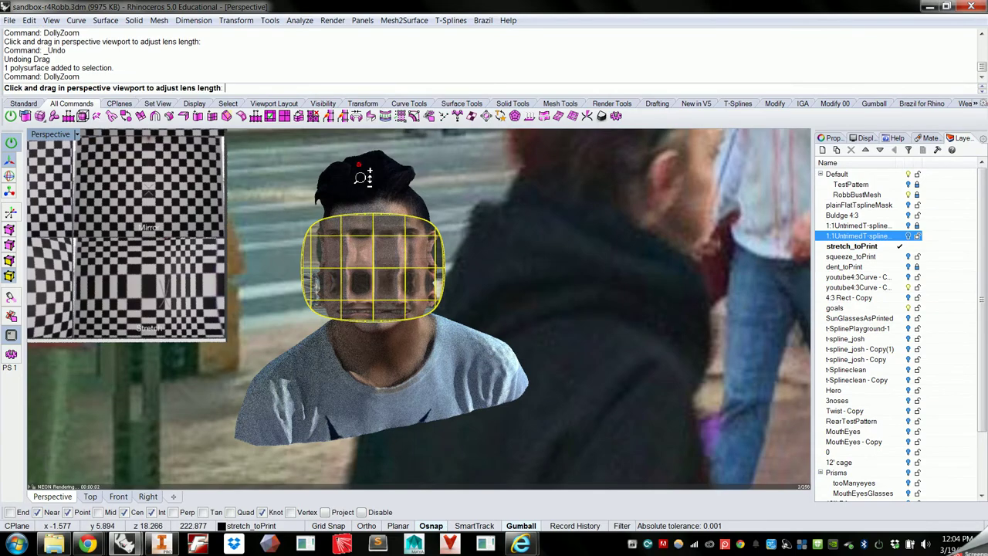
{"action": "left_click_drag", "start_coordinate": [364, 172], "coordinate": [373, 241]}
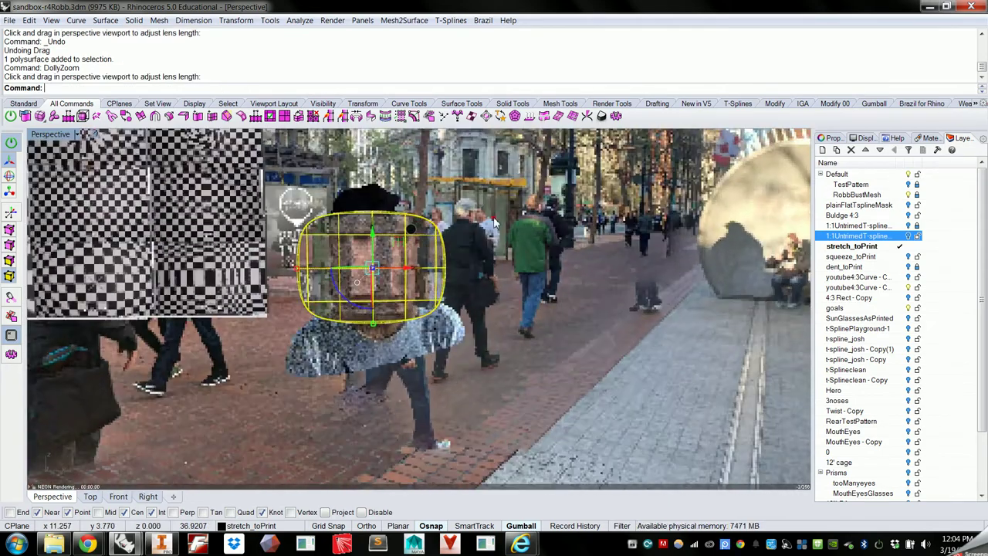
{"action": "left_click", "coordinate": [494, 219]}
{"action": "scroll", "coordinate": [446, 247], "scroll_direction": "up", "scroll_amount": 5}
{"action": "right_click_drag", "start_coordinate": [479, 249], "coordinate": [469, 254]}
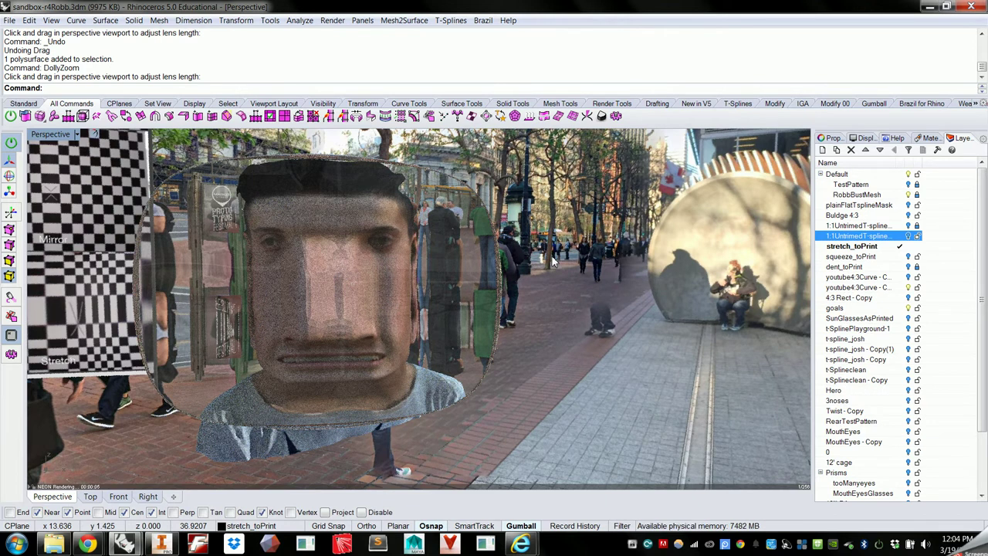
Show squeeze_toPrint as the current layer, hide stretch_toPrint, and view the whole squeeze mask on the bust.
{"action": "left_click", "coordinate": [908, 258]}
{"action": "left_click", "coordinate": [899, 257]}
{"action": "left_click", "coordinate": [908, 248]}
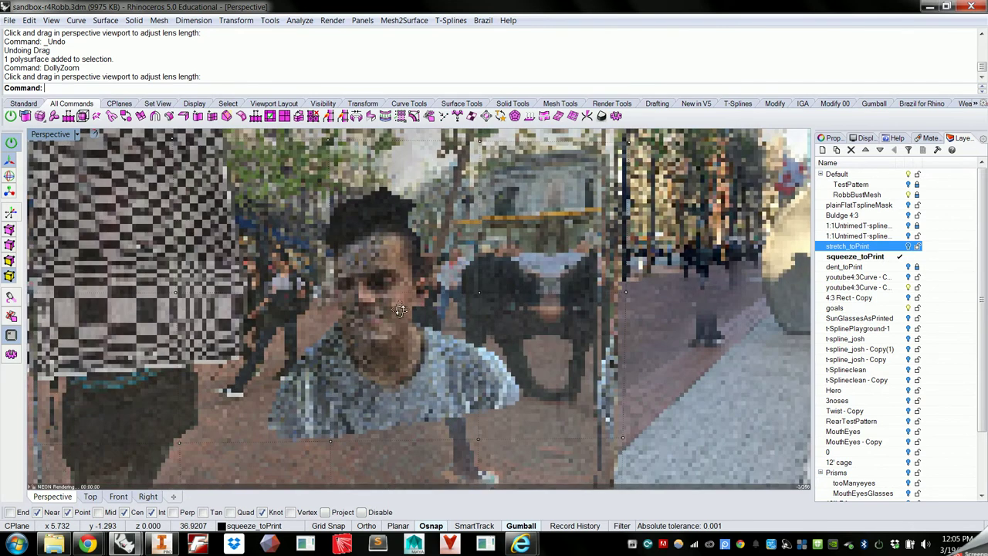
{"action": "scroll", "coordinate": [399, 309], "scroll_direction": "down", "scroll_amount": 10}
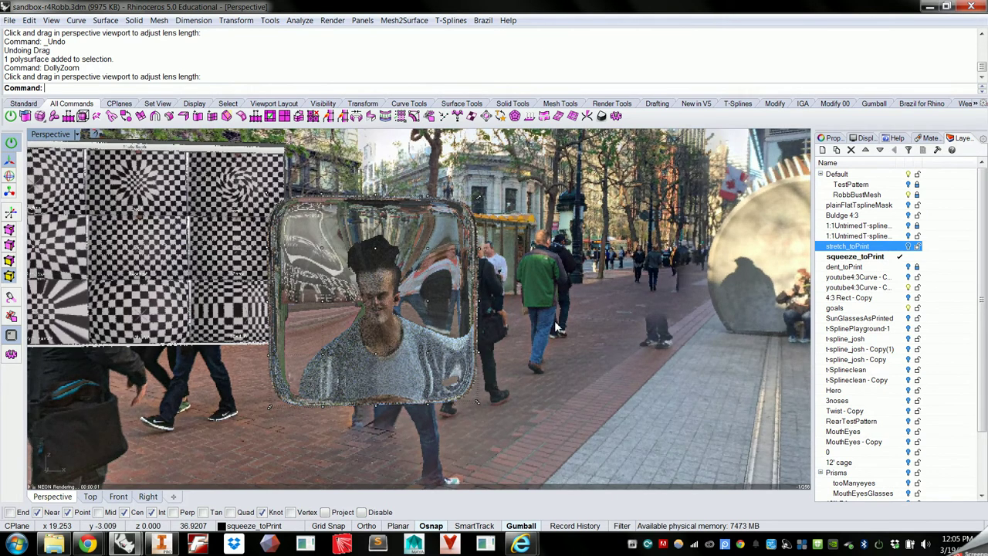
Show the dent mask in place of the squeeze mask by making dent_toPrint the current layer.
{"action": "left_click", "coordinate": [900, 267]}
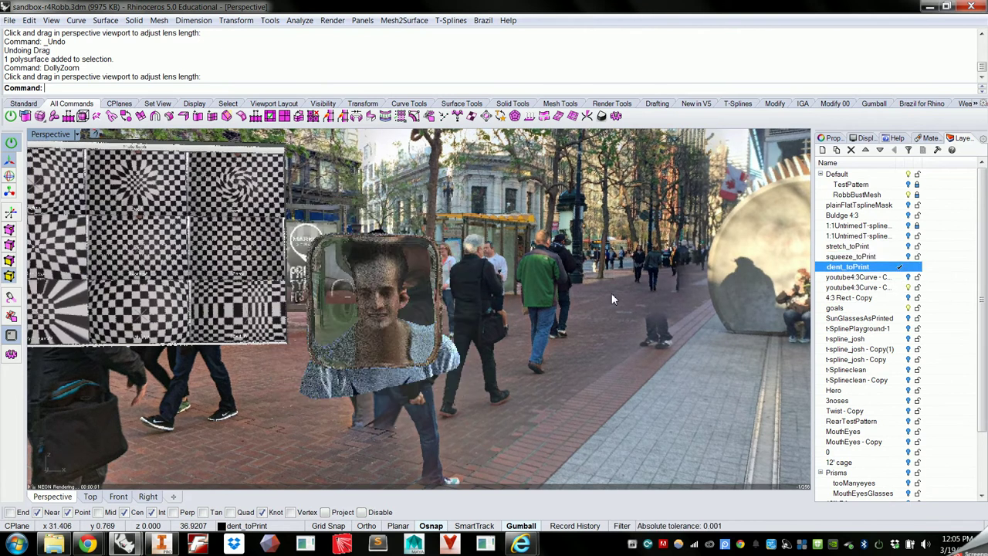
{"action": "right_click_drag", "start_coordinate": [479, 304], "coordinate": [485, 303]}
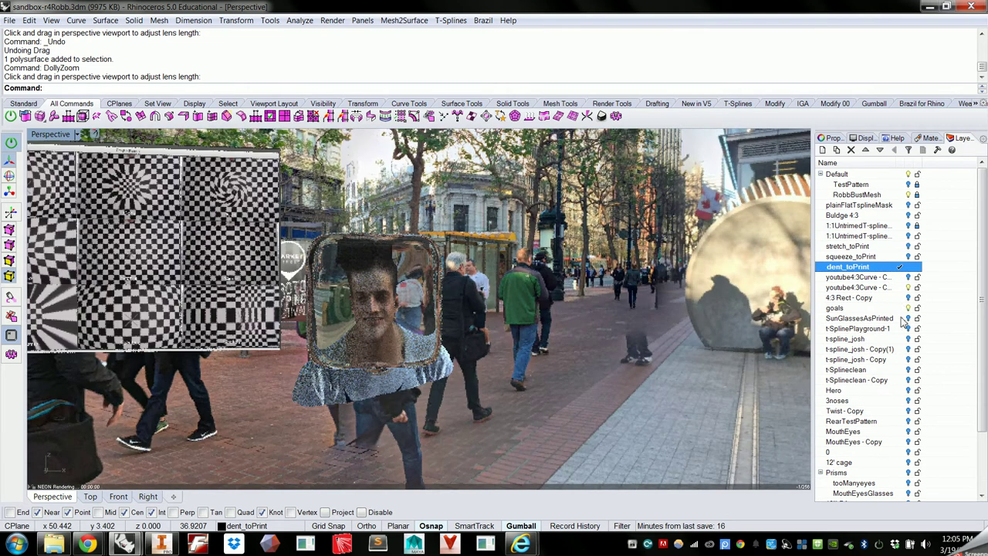
Make SunGlassesAsPrinted the current layer, hide dent_toPrint, and view the sunglasses close up on the bust.
{"action": "left_click", "coordinate": [910, 318]}
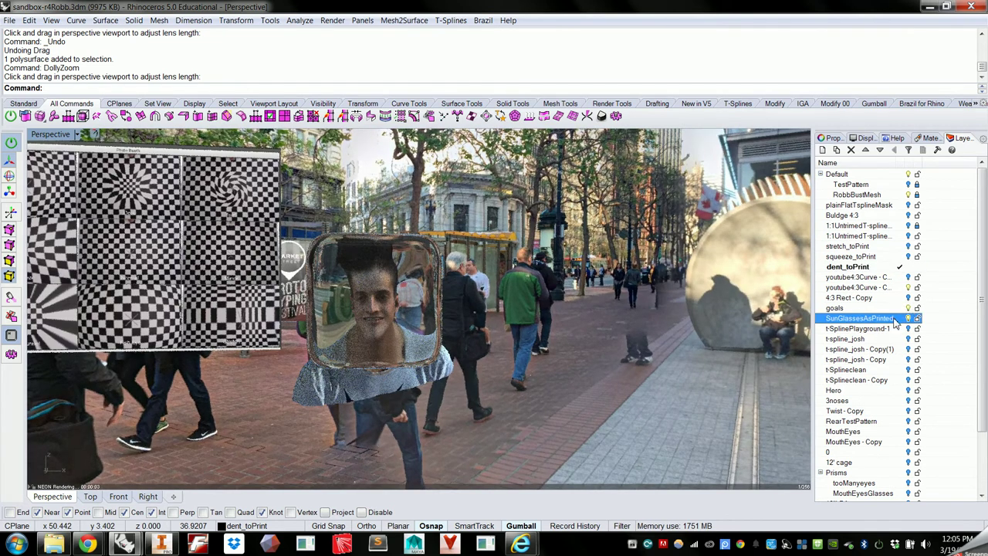
{"action": "left_click", "coordinate": [900, 319]}
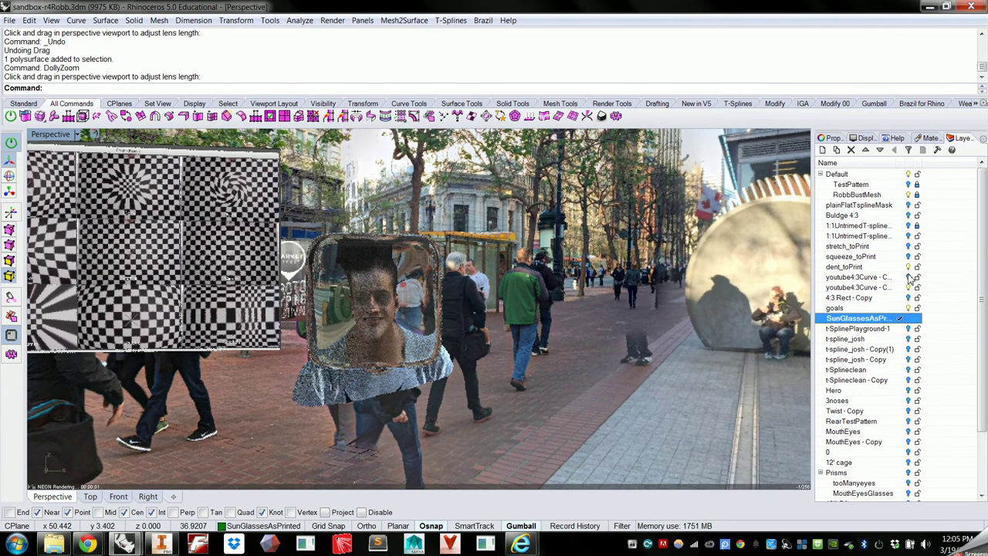
{"action": "left_click", "coordinate": [908, 266]}
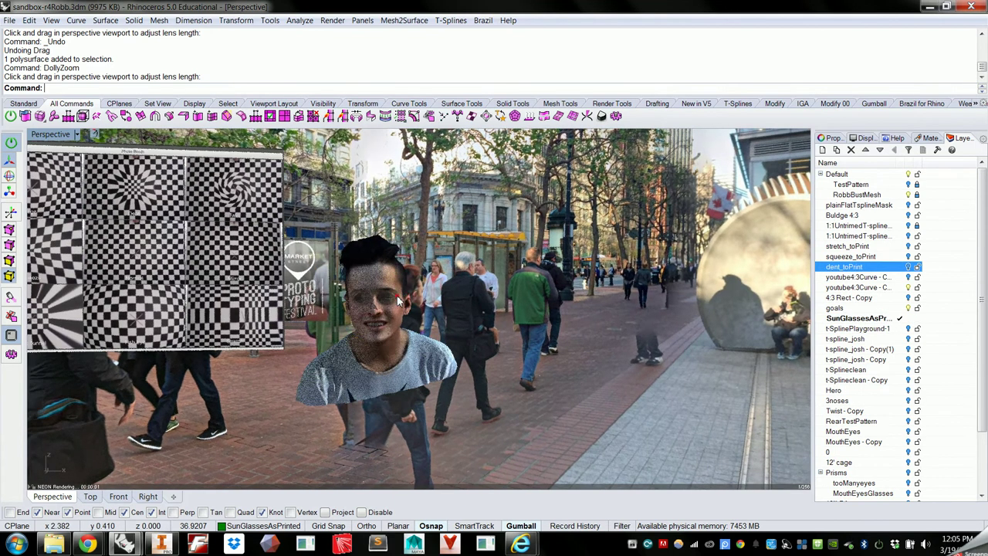
{"action": "left_click", "coordinate": [401, 297]}
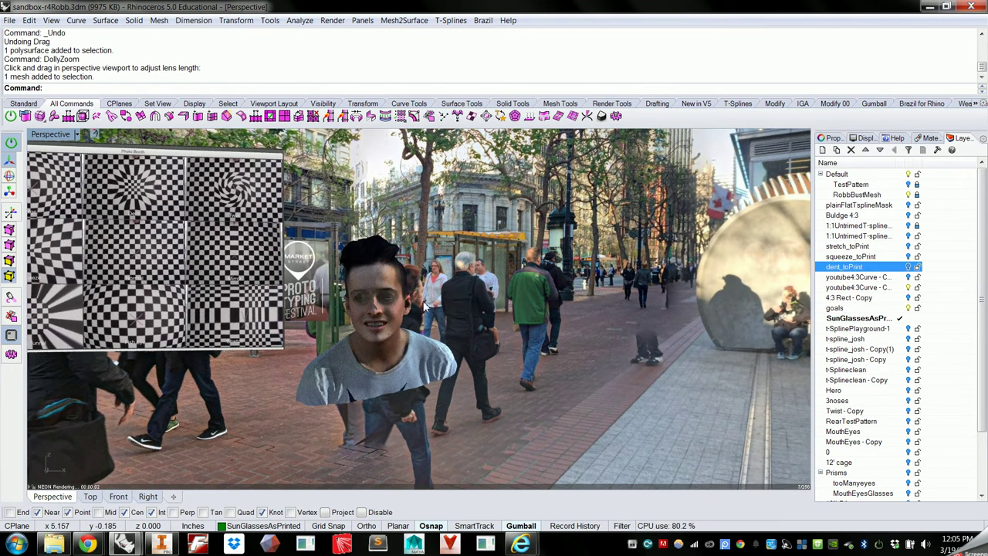
{"action": "scroll", "coordinate": [412, 302], "scroll_direction": "up", "scroll_amount": 5}
{"action": "scroll", "coordinate": [411, 304], "scroll_direction": "up", "scroll_amount": 2}
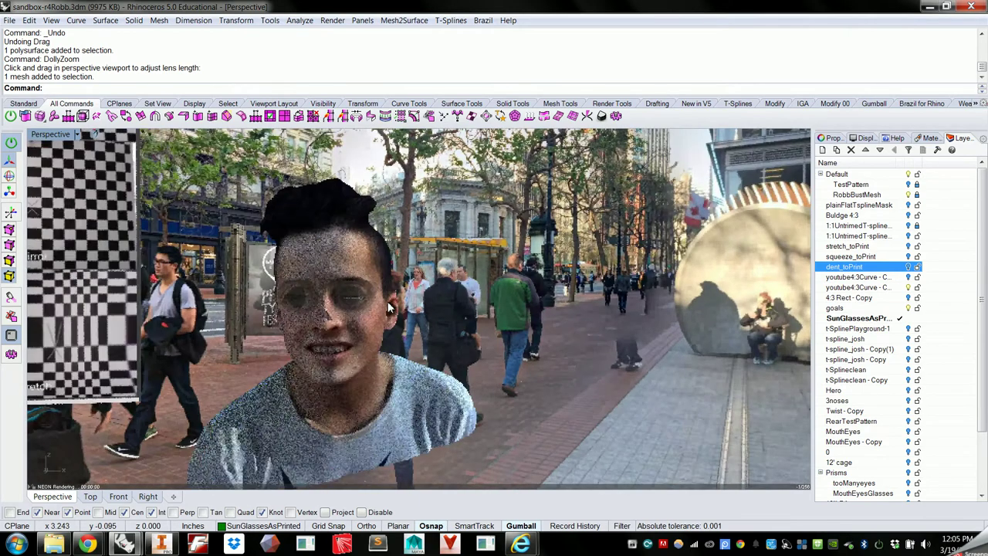
{"action": "scroll", "coordinate": [387, 302], "scroll_direction": "up", "scroll_amount": 2}
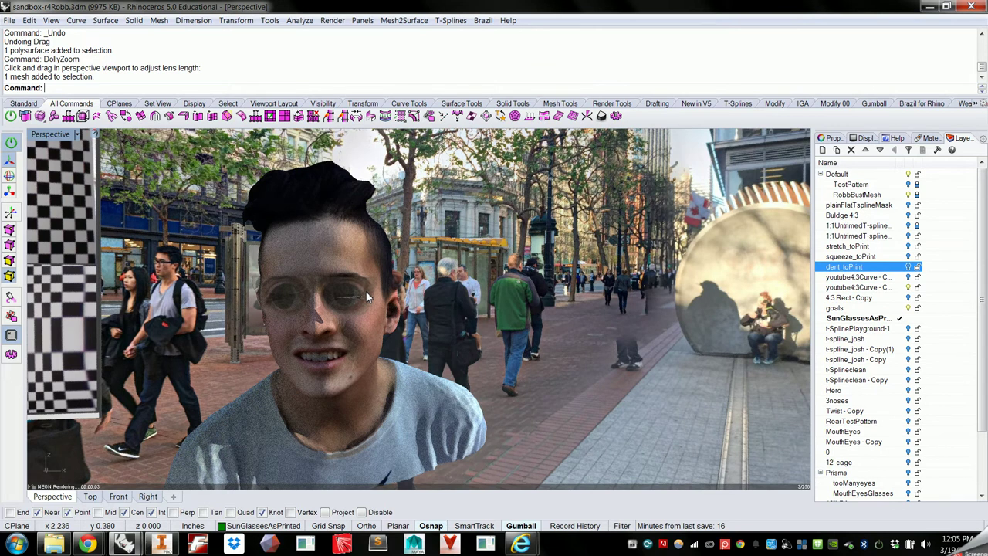
Move the sunglasses mesh down from the bust's eyes to cover its mouth.
{"action": "left_click", "coordinate": [338, 311]}
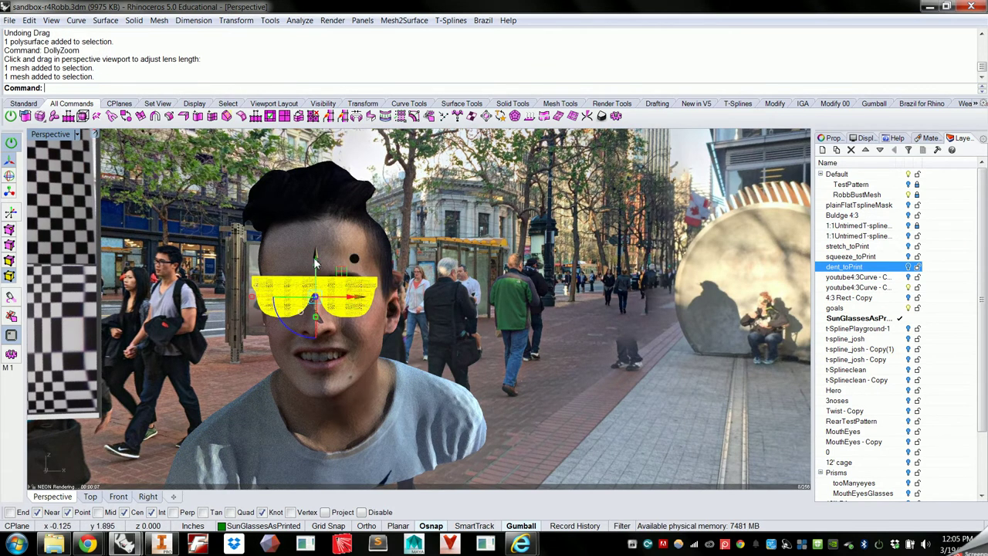
{"action": "left_click_drag", "start_coordinate": [313, 321], "coordinate": [314, 343]}
{"action": "left_click", "coordinate": [472, 337]}
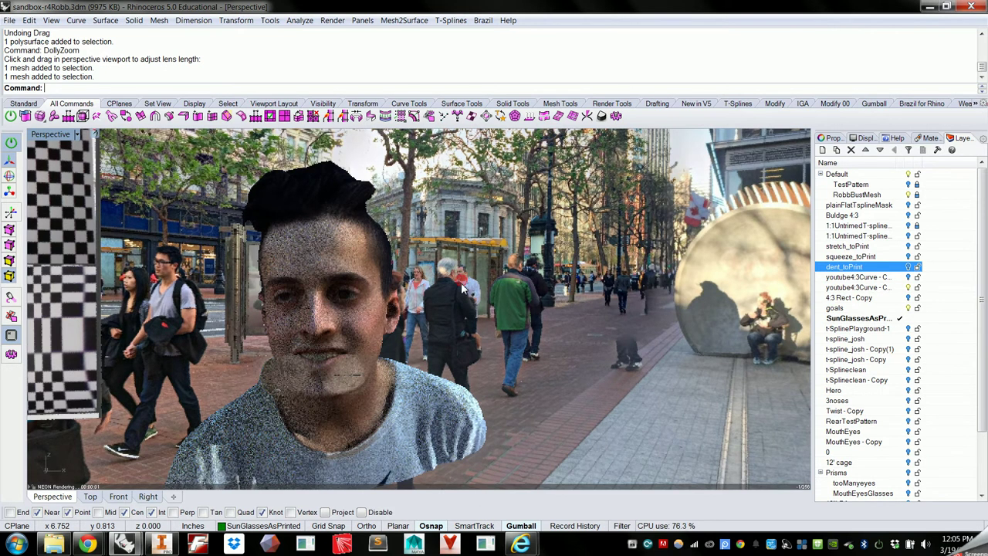
{"action": "left_click", "coordinate": [324, 366]}
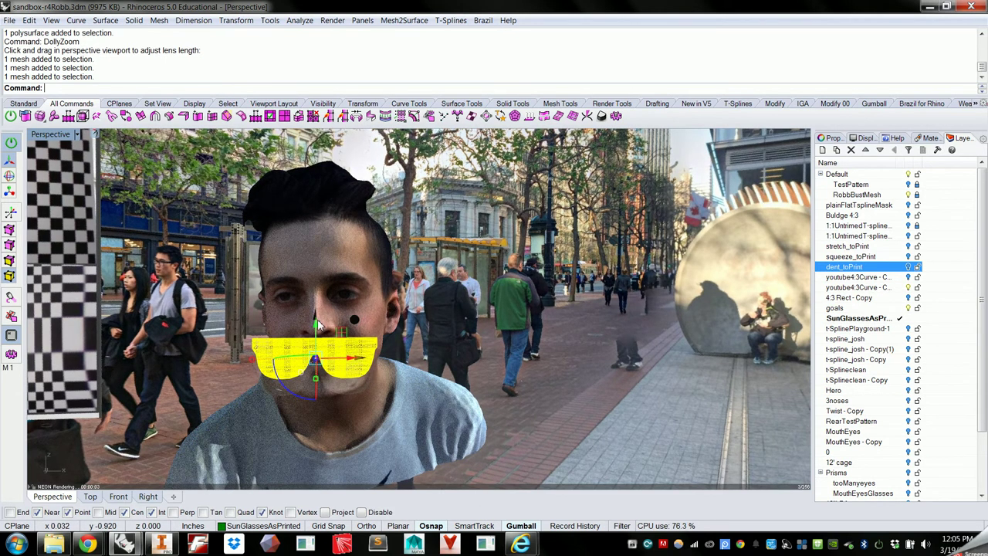
{"action": "left_click", "coordinate": [491, 344]}
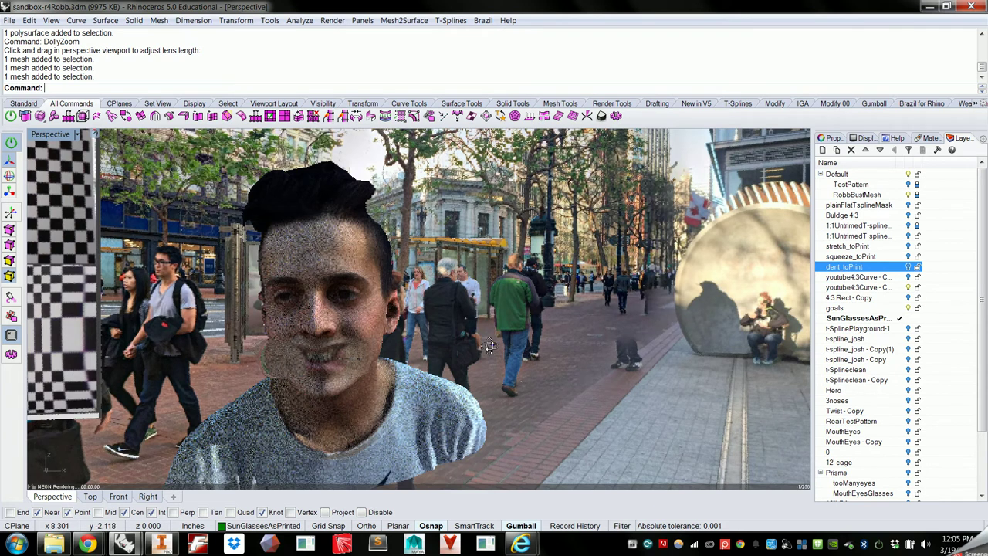
Undo the last two moves of the sunglasses mesh.
{"action": "right_click_drag", "start_coordinate": [491, 345], "coordinate": [489, 346]}
{"action": "key", "text": "ctrl+z"}
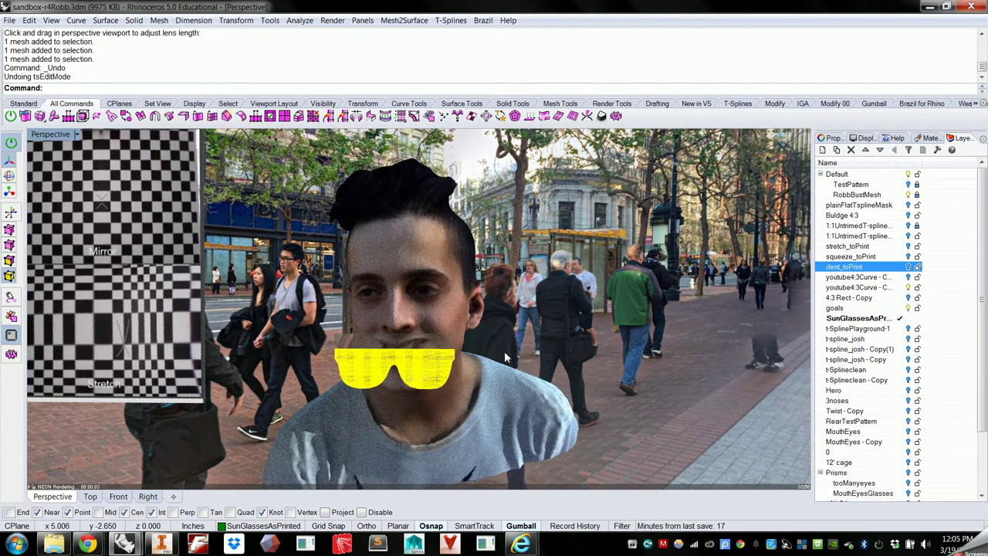
{"action": "key", "text": "ctrl+z"}
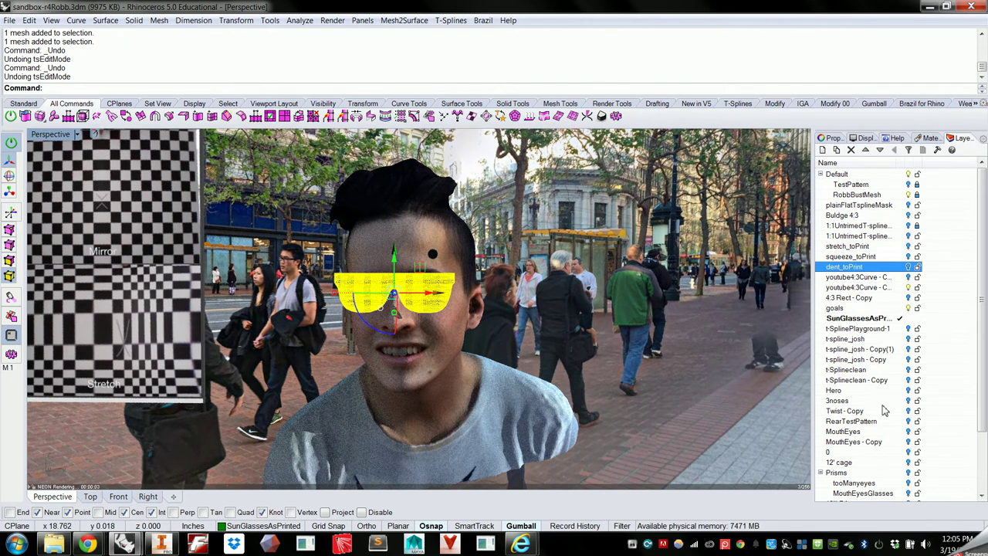
Show the tooManyeyes prism mask as the current layer, hide SunGlassesAsPrinted, and view the bust through the mask.
{"action": "left_click", "coordinate": [895, 483]}
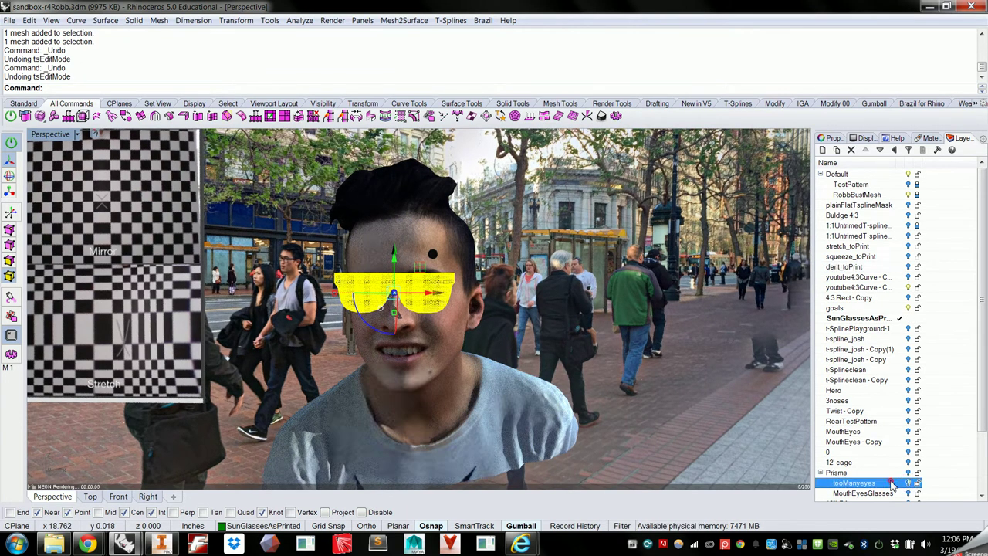
{"action": "left_click", "coordinate": [899, 483]}
{"action": "left_click", "coordinate": [904, 317]}
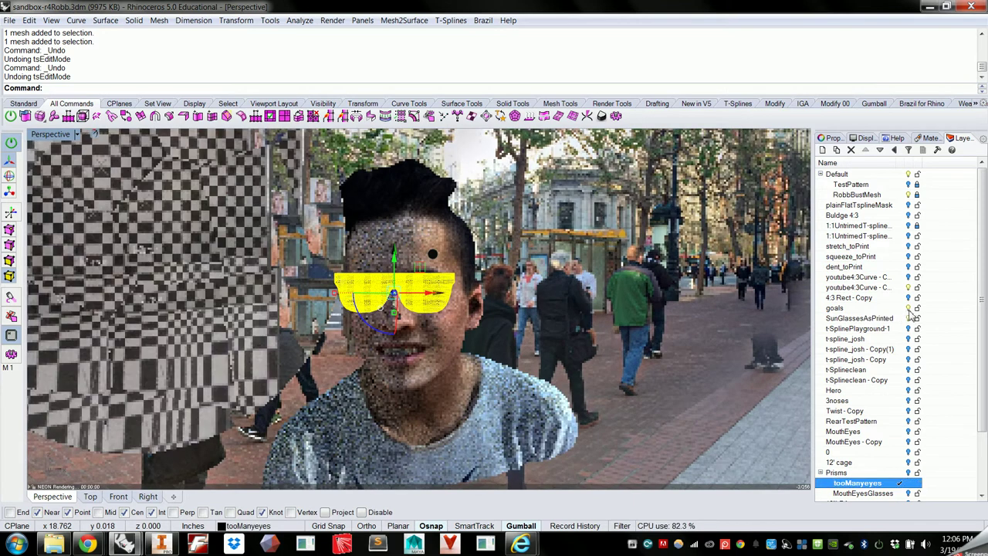
{"action": "left_click", "coordinate": [910, 319]}
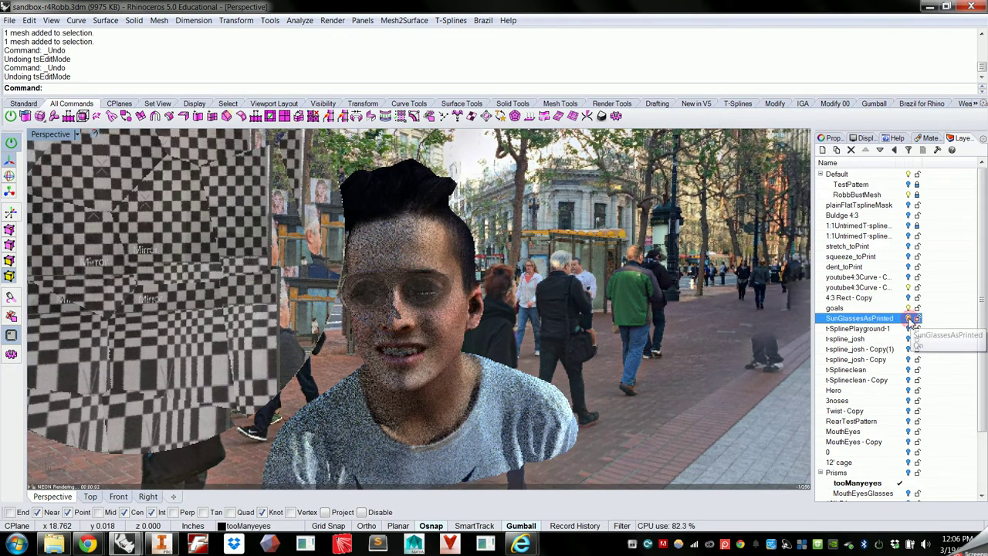
{"action": "right_click_drag", "start_coordinate": [490, 320], "coordinate": [346, 281]}
{"action": "scroll", "coordinate": [368, 304], "scroll_direction": "down", "scroll_amount": 4}
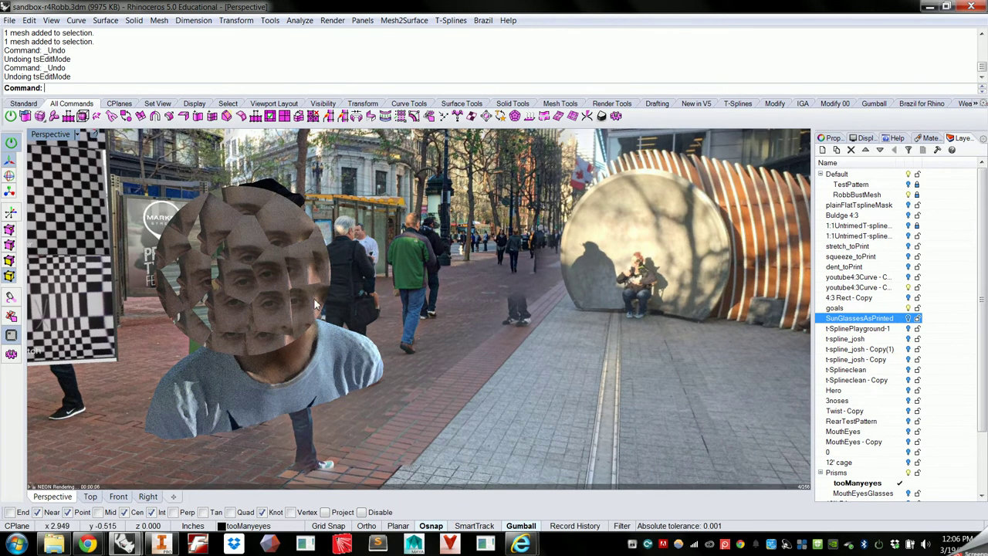
{"action": "right_click_drag", "start_coordinate": [369, 331], "coordinate": [371, 319]}
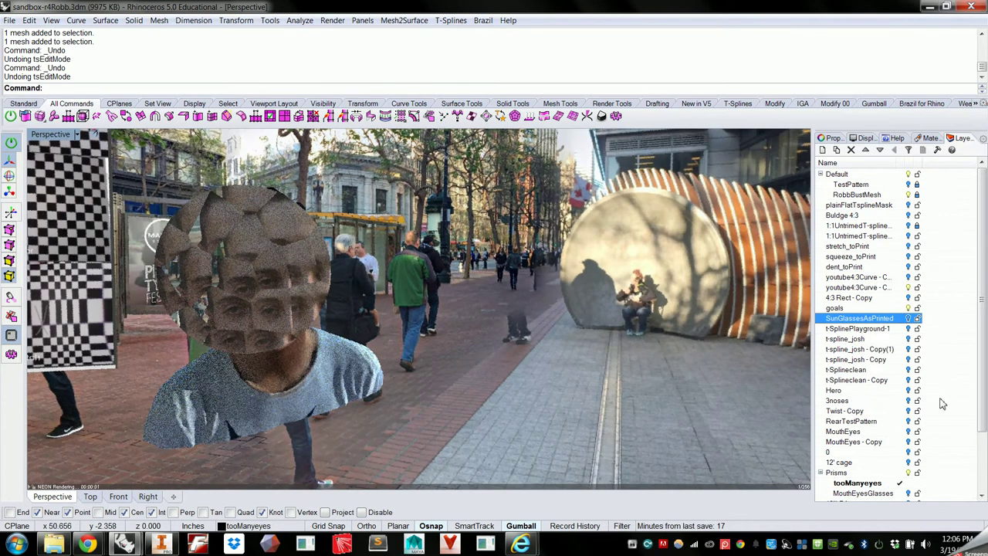
Make MouthEyesGlasses the current layer, hide tooManyeyes, and view the selected prism glasses around the bust.
{"action": "scroll", "coordinate": [905, 479], "scroll_direction": "down", "scroll_amount": 2}
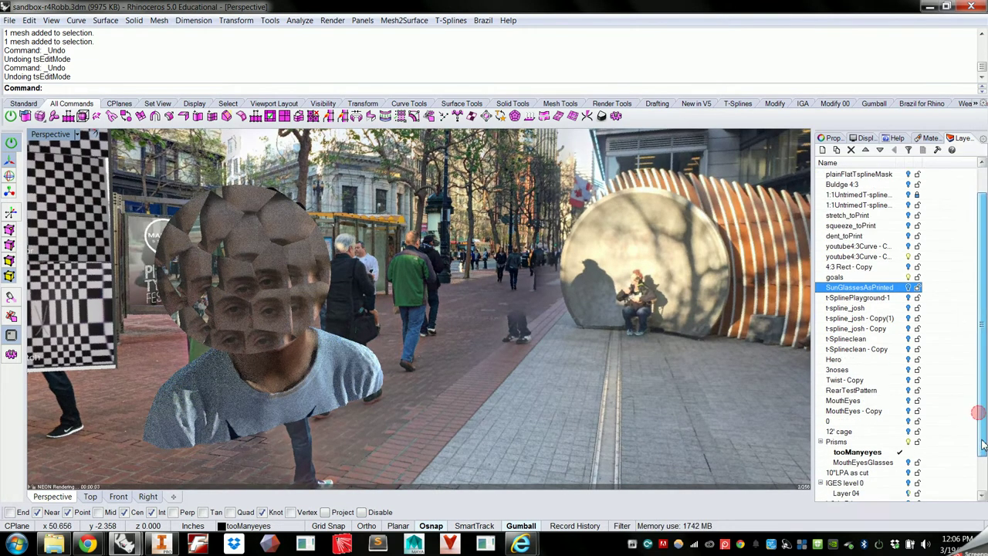
{"action": "double_click", "coordinate": [901, 453]}
{"action": "left_click", "coordinate": [909, 441]}
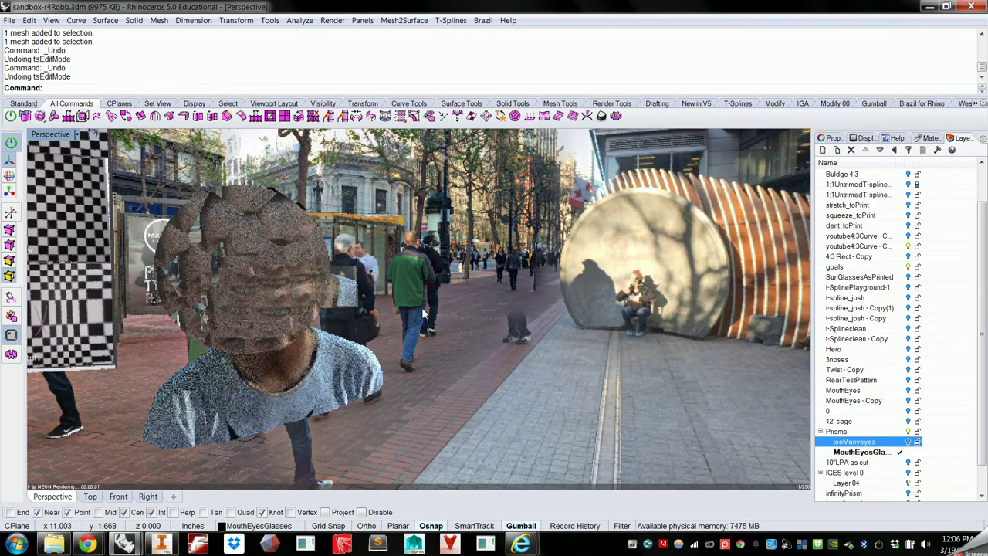
{"action": "scroll", "coordinate": [447, 316], "scroll_direction": "up", "scroll_amount": 2}
{"action": "right_click_drag", "start_coordinate": [446, 316], "coordinate": [434, 317]}
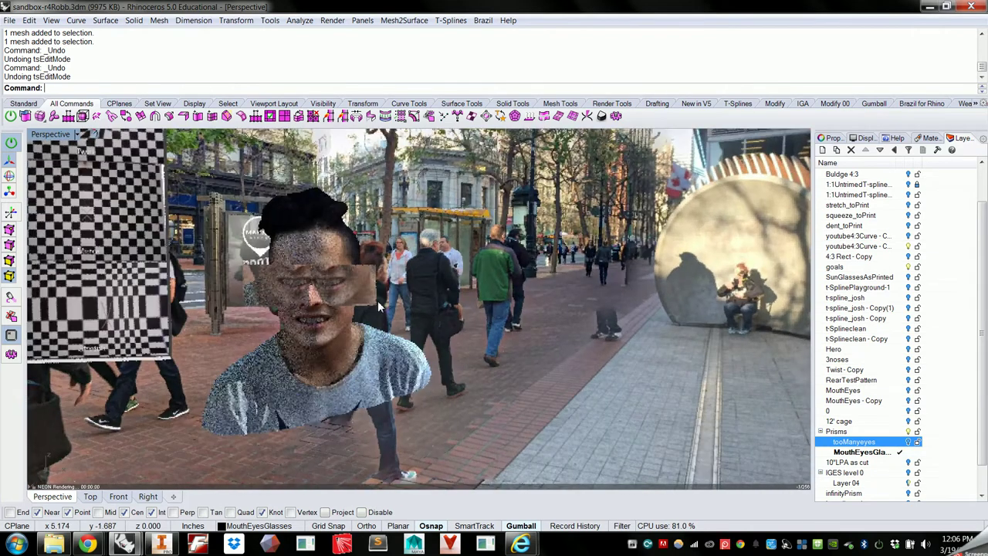
{"action": "scroll", "coordinate": [305, 251], "scroll_direction": "up", "scroll_amount": 1}
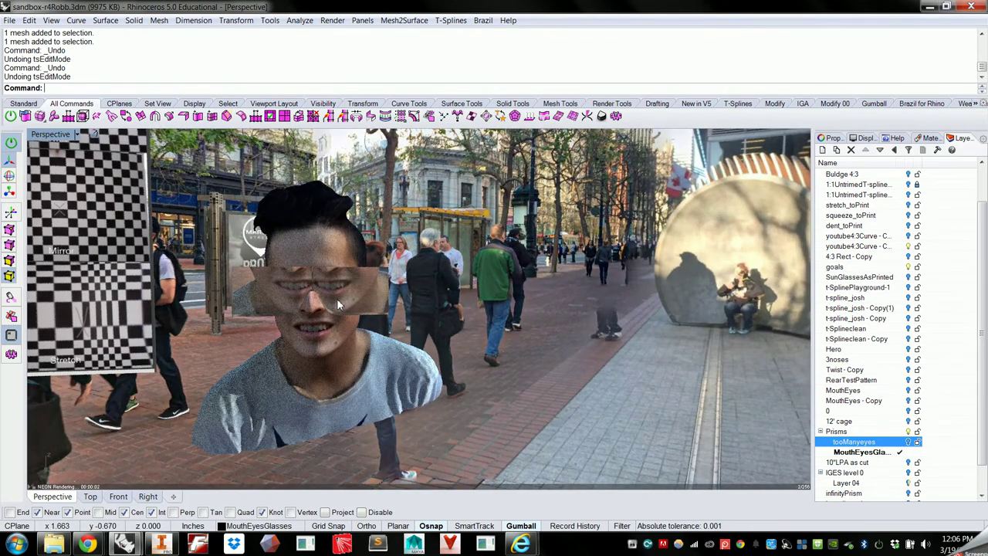
{"action": "right_click_drag", "start_coordinate": [365, 293], "coordinate": [433, 297]}
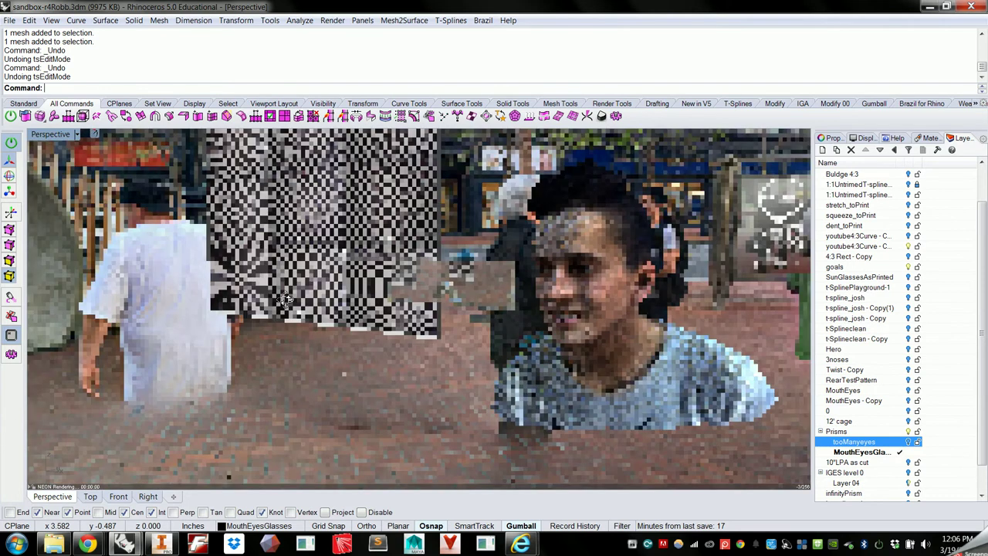
{"action": "left_click", "coordinate": [481, 306]}
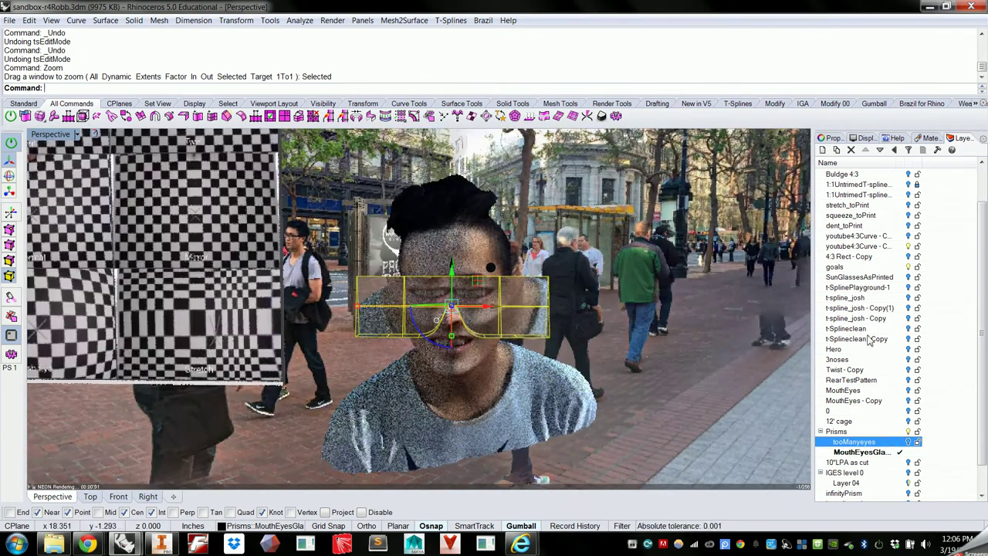
Make 10"LPA as cut the current layer, hide MouthEyesGlasses, and zoom to the selected circular lens.
{"action": "left_click_drag", "start_coordinate": [981, 402], "coordinate": [985, 429]}
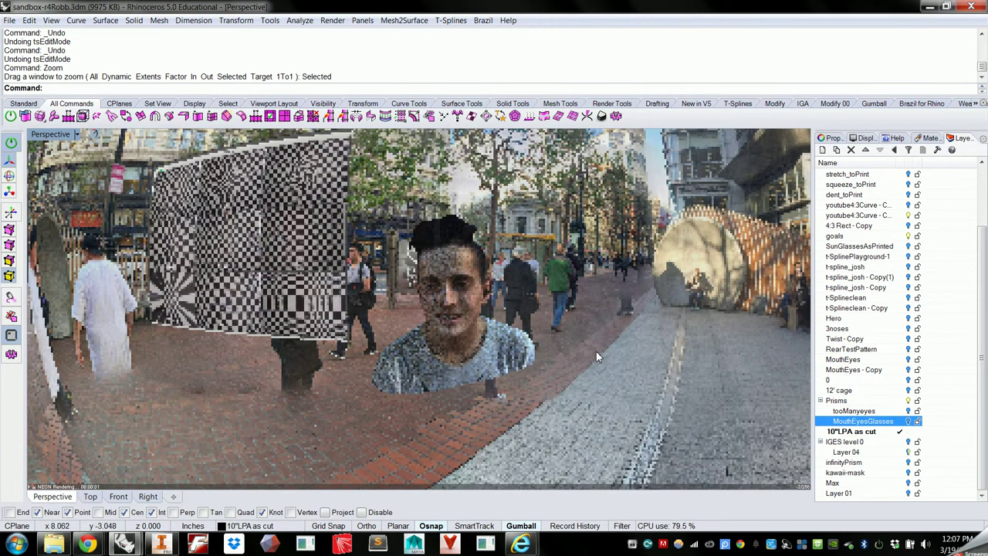
{"action": "scroll", "coordinate": [595, 357], "scroll_direction": "up", "scroll_amount": 5}
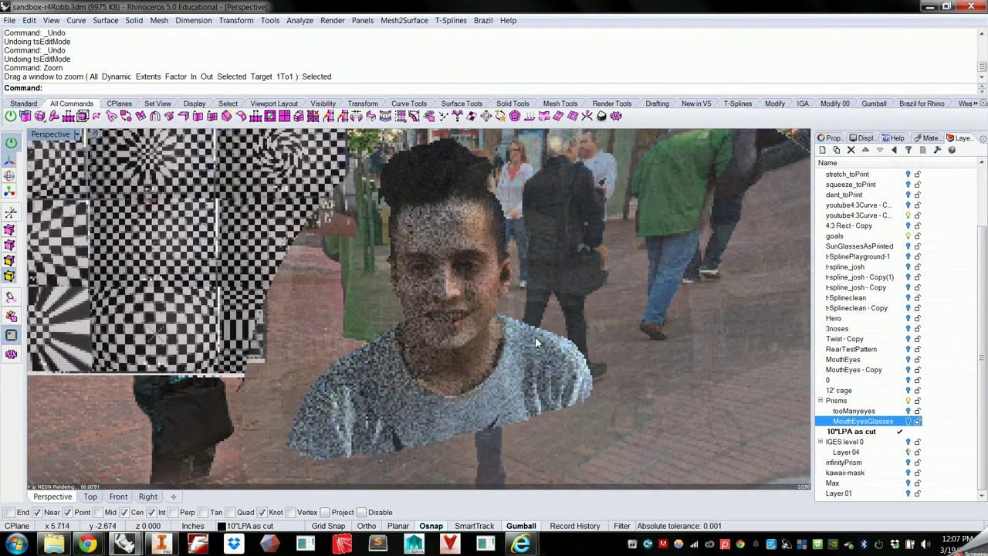
{"action": "left_click", "coordinate": [540, 334]}
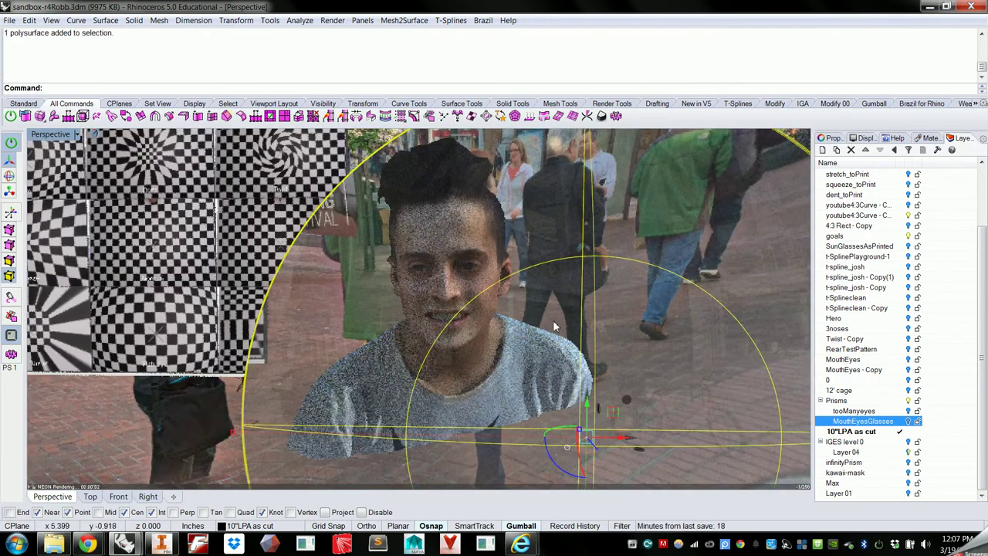
{"action": "key", "text": "ctrl+shift+e"}
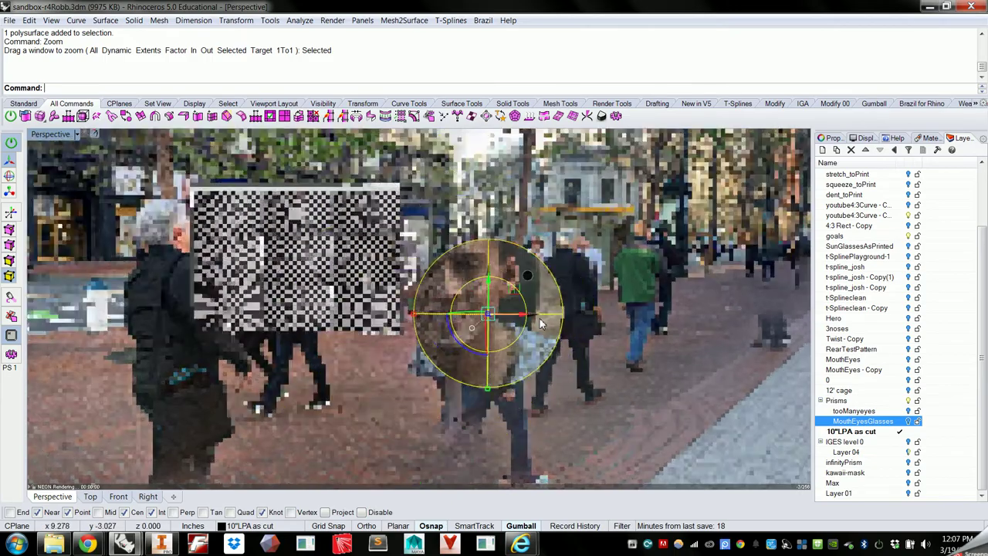
Examine the circular lens's side profile and the face's distortion through it from the front.
{"action": "right_click_drag", "start_coordinate": [581, 320], "coordinate": [494, 330]}
{"action": "left_click", "coordinate": [551, 328]}
{"action": "scroll", "coordinate": [429, 332], "scroll_direction": "up", "scroll_amount": 5}
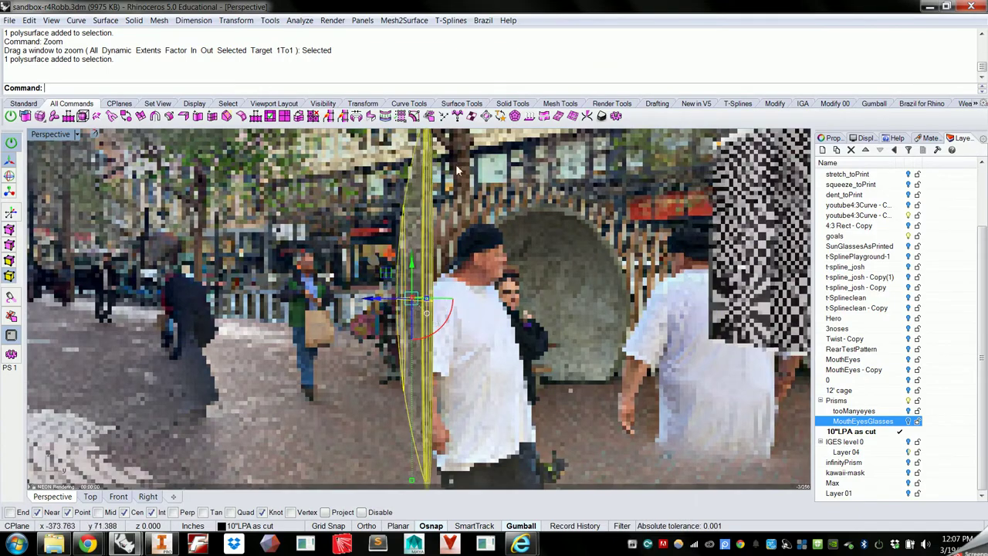
{"action": "right_click_drag", "start_coordinate": [499, 271], "coordinate": [602, 271]}
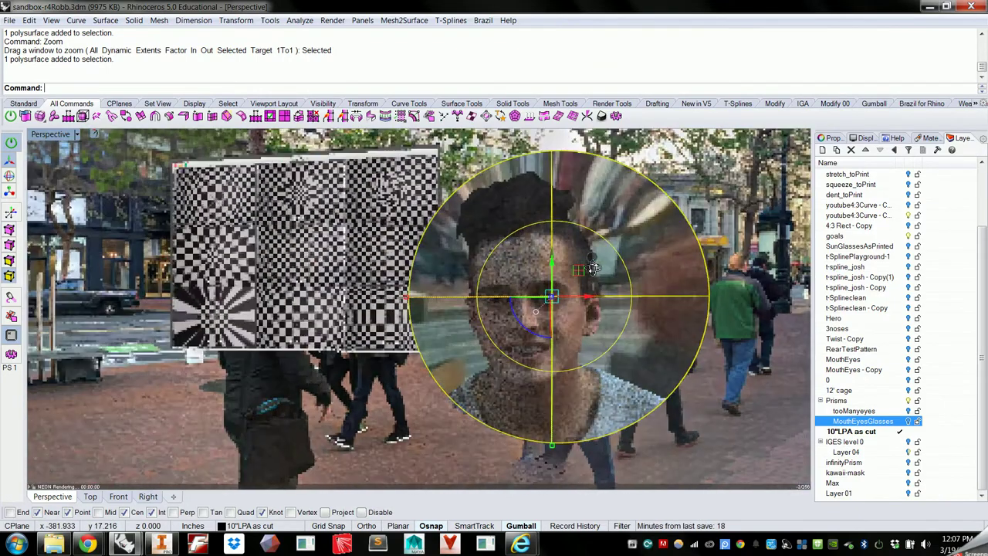
{"action": "scroll", "coordinate": [593, 267], "scroll_direction": "down", "scroll_amount": 4}
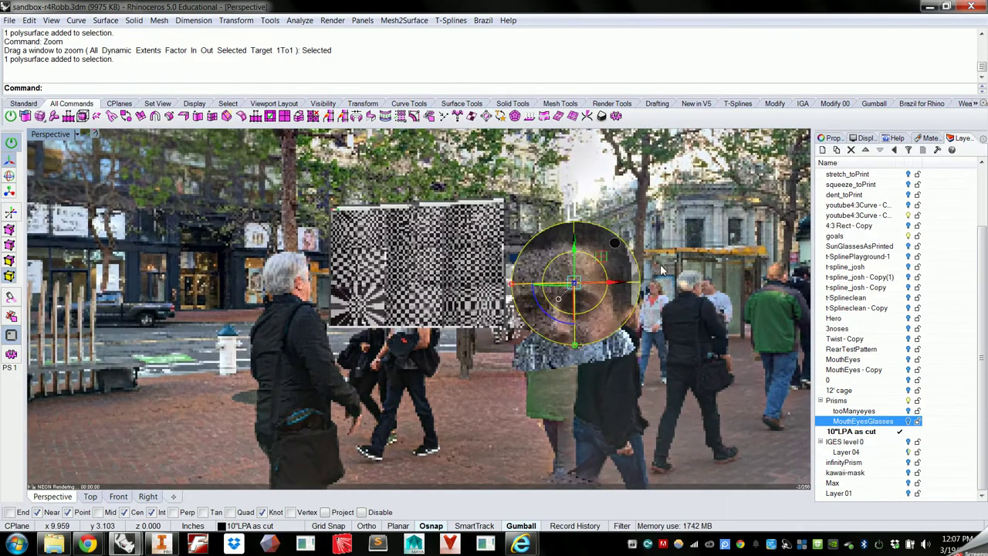
{"action": "left_click", "coordinate": [685, 262]}
{"action": "right_click_drag", "start_coordinate": [686, 263], "coordinate": [681, 297]}
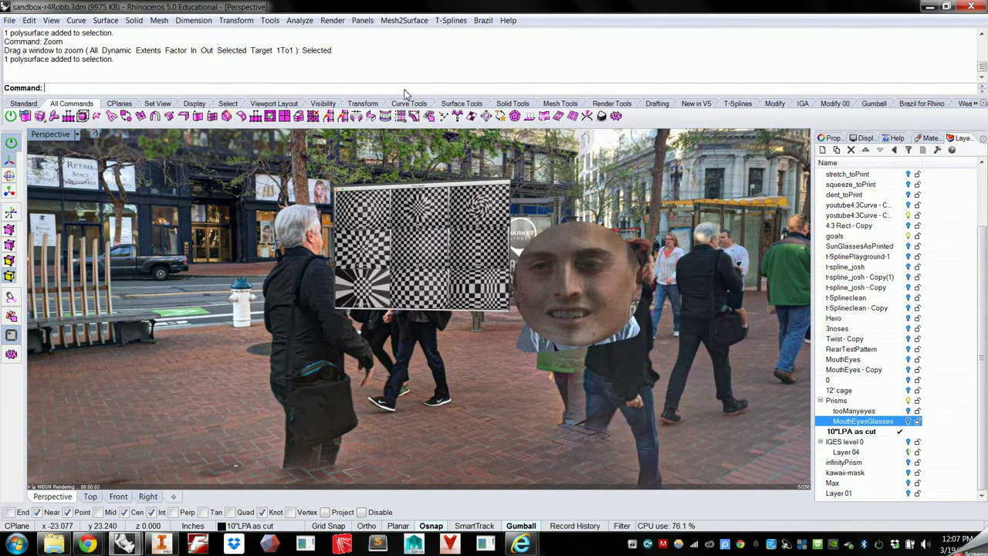
Lengthen the Perspective view's lens to about 148 with DollyZoom and view the bust through the circular lens from several angles.
{"action": "type", "text": "ollyZoom"}
{"action": "key", "text": "Return"}
{"action": "left_click_drag", "start_coordinate": [611, 264], "coordinate": [581, 184]}
{"action": "right_click_drag", "start_coordinate": [531, 321], "coordinate": [525, 196]}
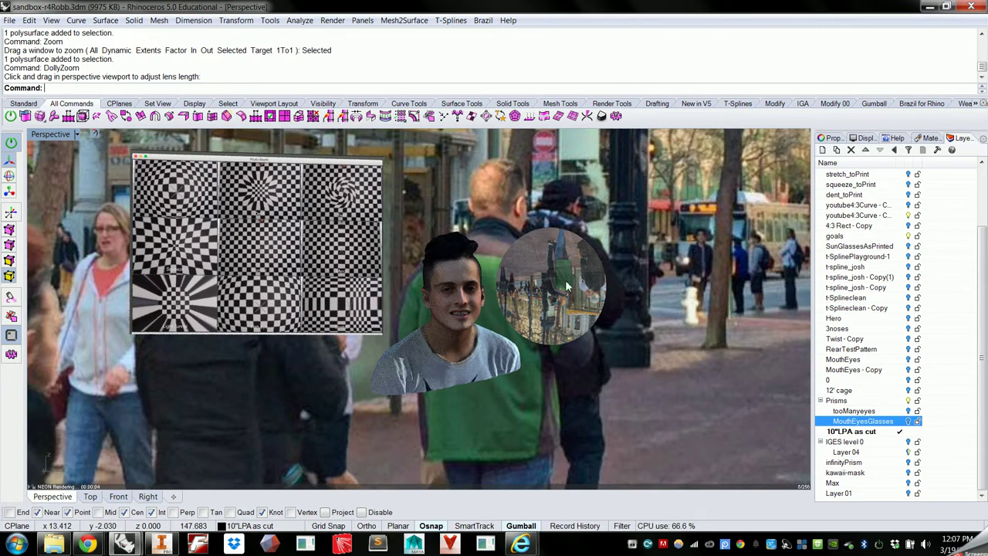
{"action": "right_click_drag", "start_coordinate": [535, 258], "coordinate": [579, 302]}
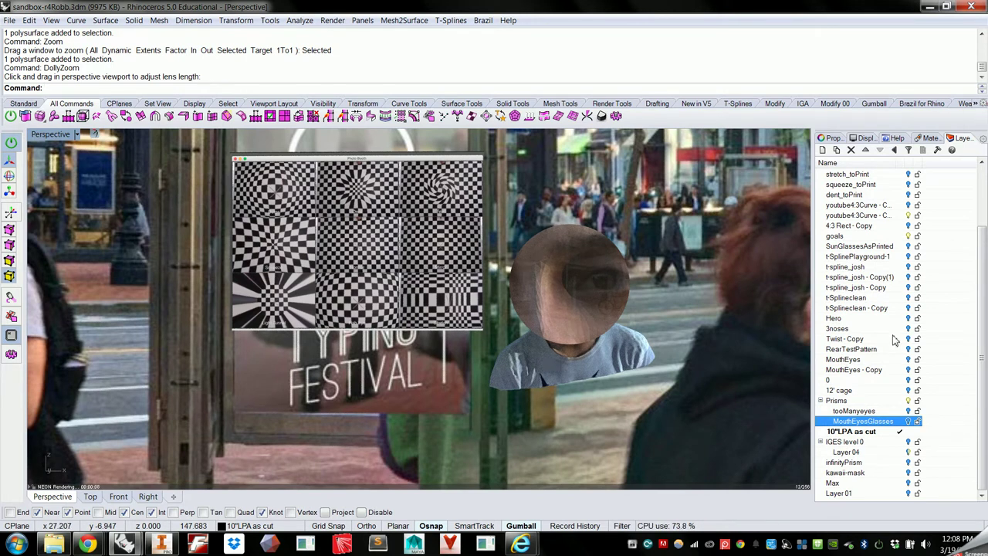
{"action": "scroll", "coordinate": [892, 225], "scroll_direction": "up", "scroll_amount": 2}
{"action": "scroll", "coordinate": [892, 214], "scroll_direction": "up", "scroll_amount": 1}
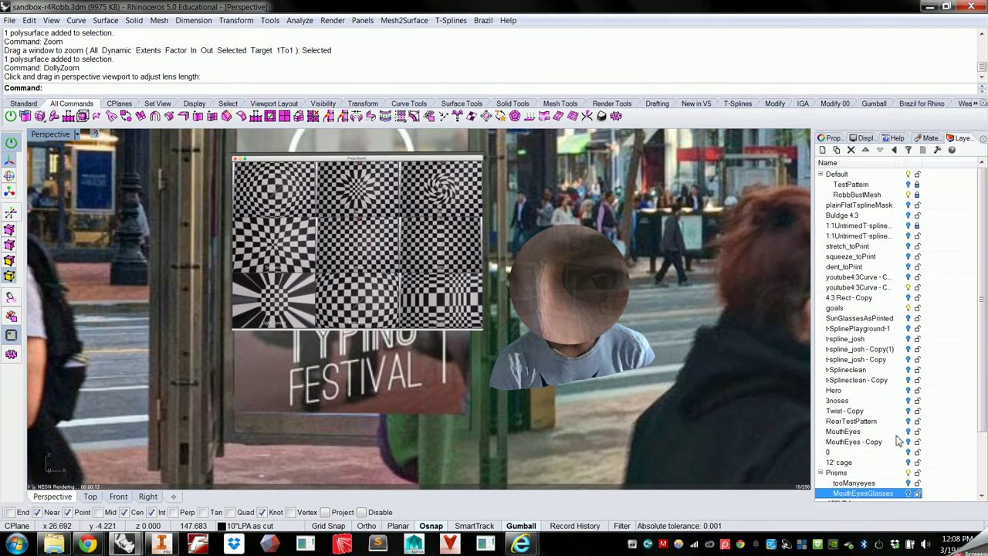
{"action": "scroll", "coordinate": [908, 487], "scroll_direction": "down", "scroll_amount": 2}
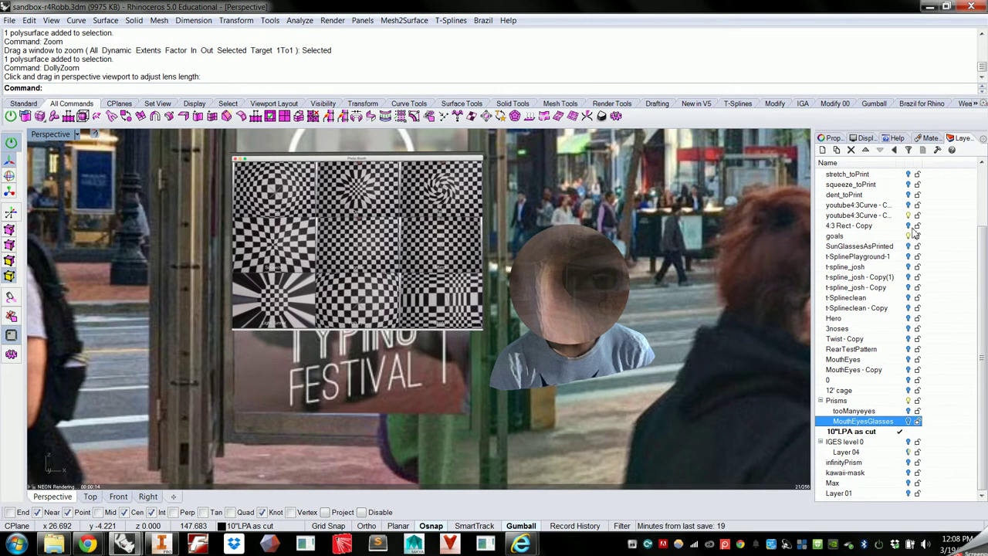
Make Default the current layer and hide the 10"LPA as cut layer with the circular lens.
{"action": "scroll", "coordinate": [916, 234], "scroll_direction": "up", "scroll_amount": 2}
{"action": "double_click", "coordinate": [878, 176]}
{"action": "scroll", "coordinate": [898, 457], "scroll_direction": "down", "scroll_amount": 3}
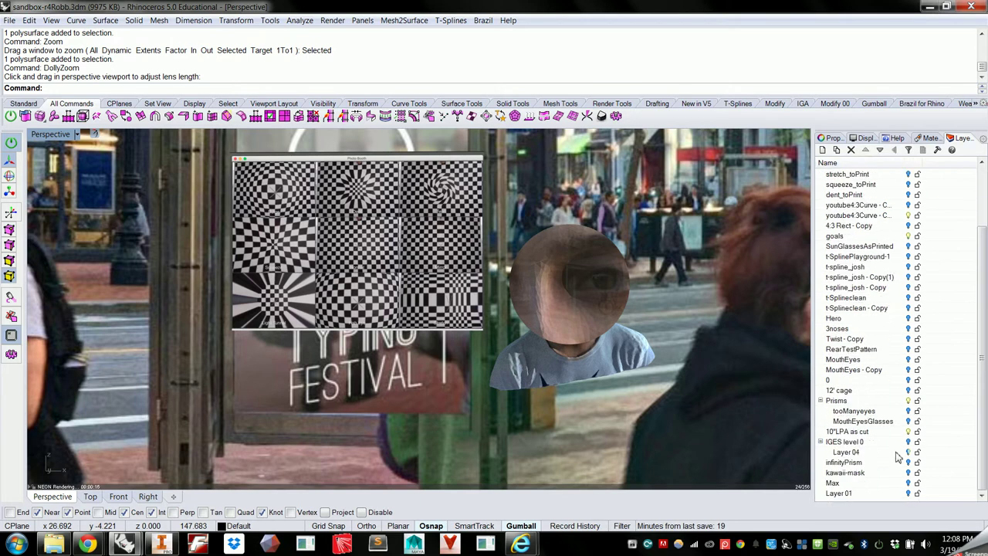
{"action": "left_click", "coordinate": [909, 432]}
{"action": "scroll", "coordinate": [880, 231], "scroll_direction": "up", "scroll_amount": 5}
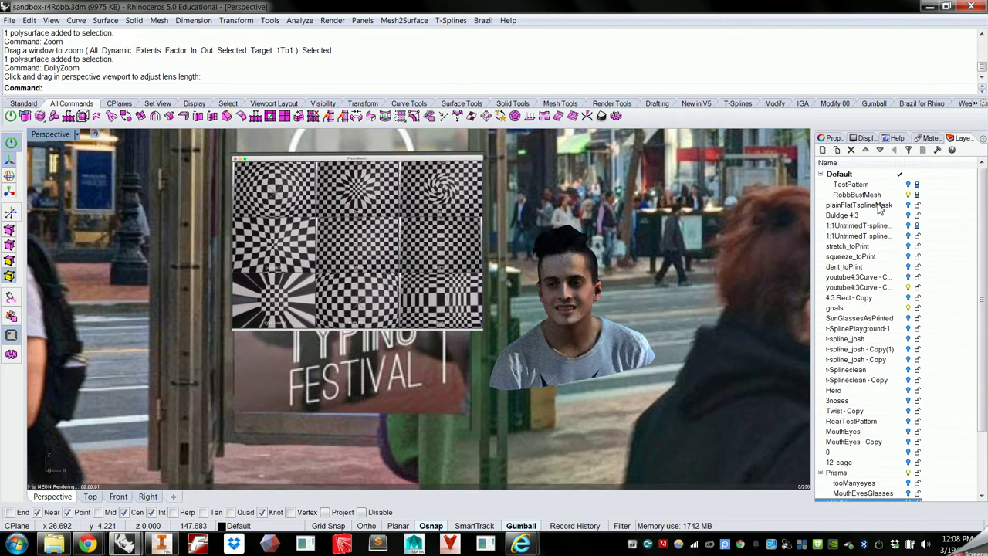
Show and unlock the TestPattern layer, then select the checkerboard in front of the bust and zoom to it.
{"action": "left_click", "coordinate": [908, 185]}
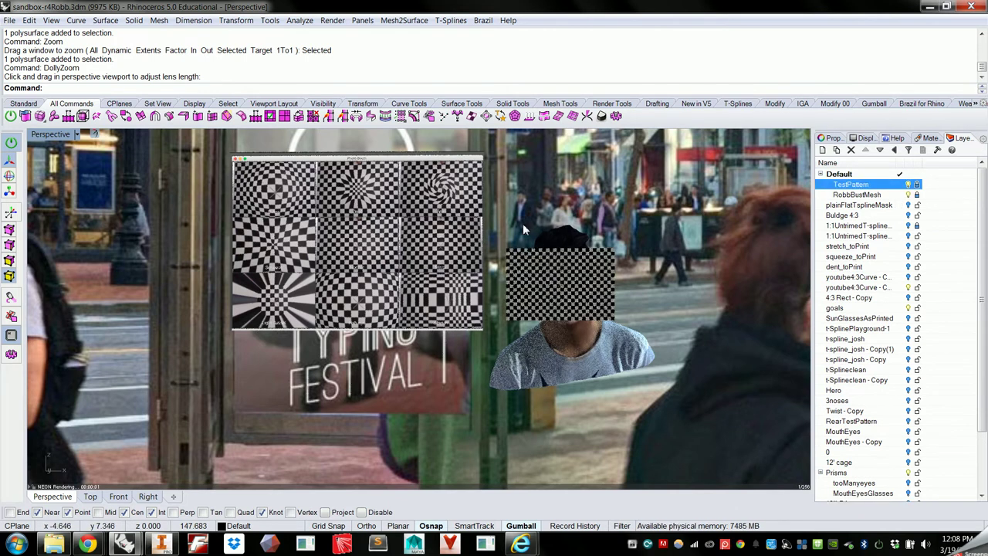
{"action": "scroll", "coordinate": [564, 290], "scroll_direction": "up", "scroll_amount": 7}
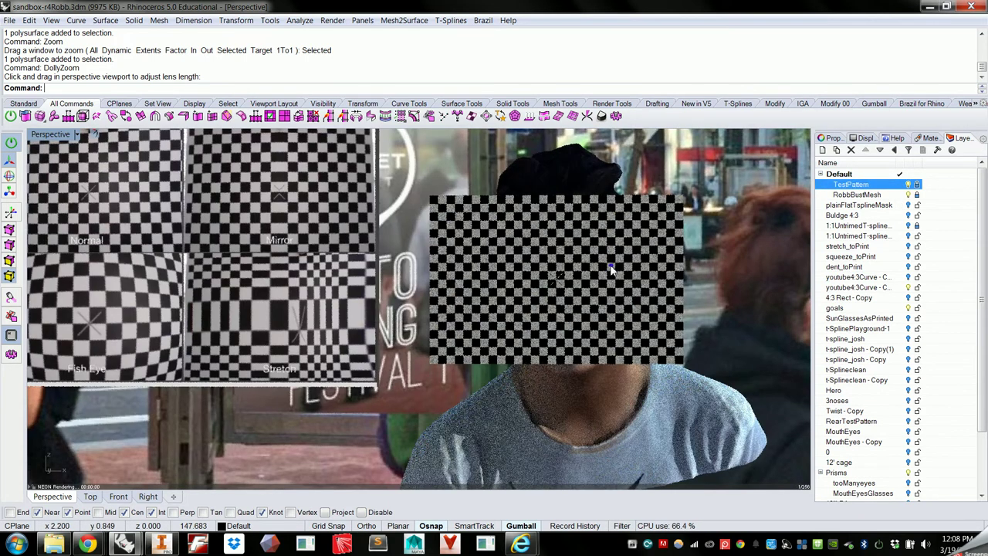
{"action": "right_click_drag", "start_coordinate": [610, 270], "coordinate": [543, 265]}
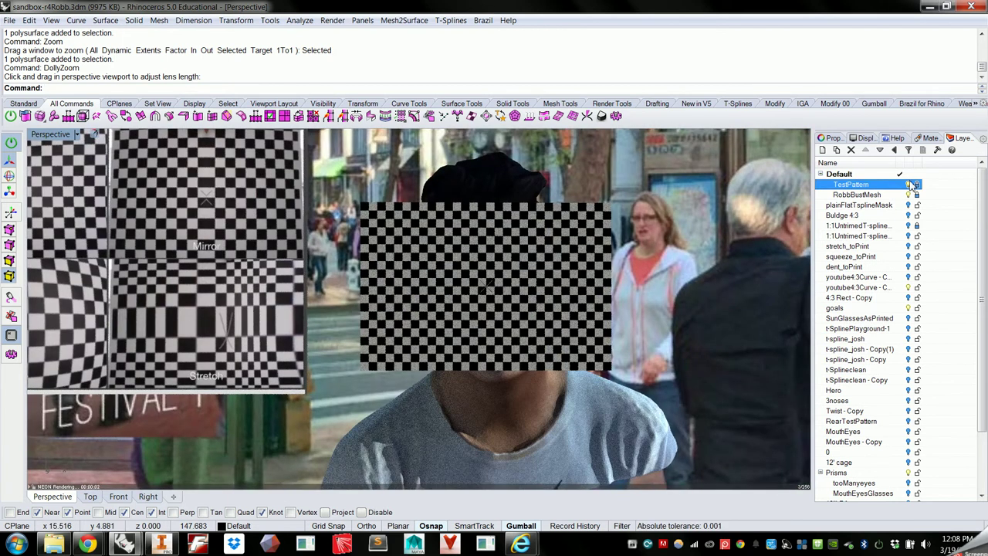
{"action": "left_click", "coordinate": [568, 263]}
{"action": "type", "text": "zs"}
{"action": "key", "text": "Return"}
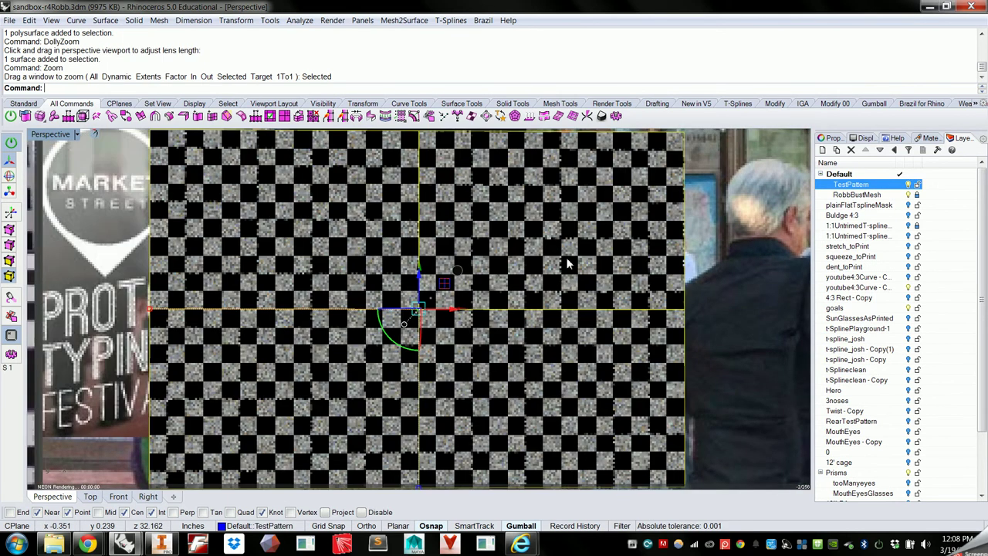
Lock the TestPattern layer again and view the checkerboard with the whole bust from another angle.
{"action": "left_click", "coordinate": [918, 186]}
{"action": "right_click_drag", "start_coordinate": [735, 280], "coordinate": [572, 280]}
{"action": "scroll", "coordinate": [571, 280], "scroll_direction": "down", "scroll_amount": 3}
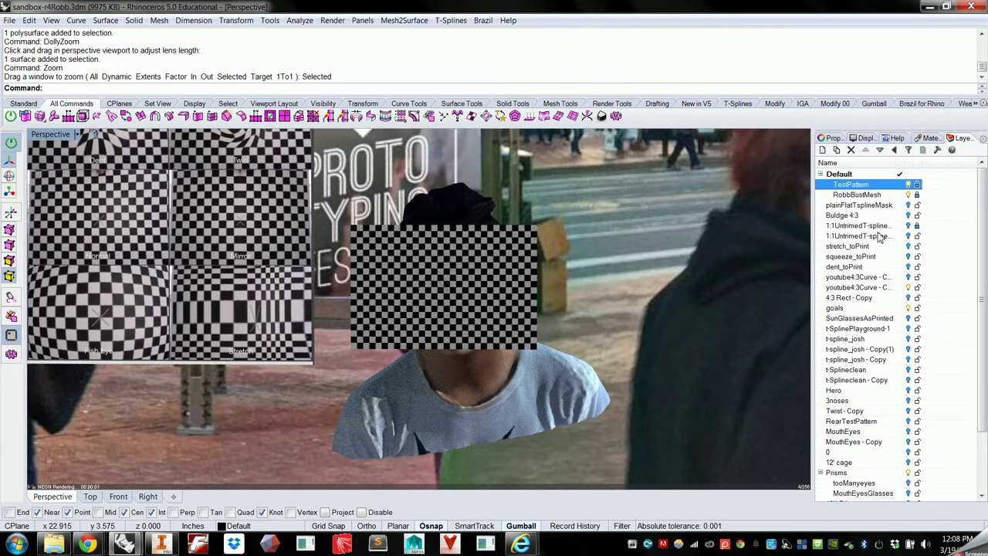
Show the stretch_toPrint layer so its lens covers the checkerboard, and check it against the Stretch reference pattern.
{"action": "left_click", "coordinate": [889, 217]}
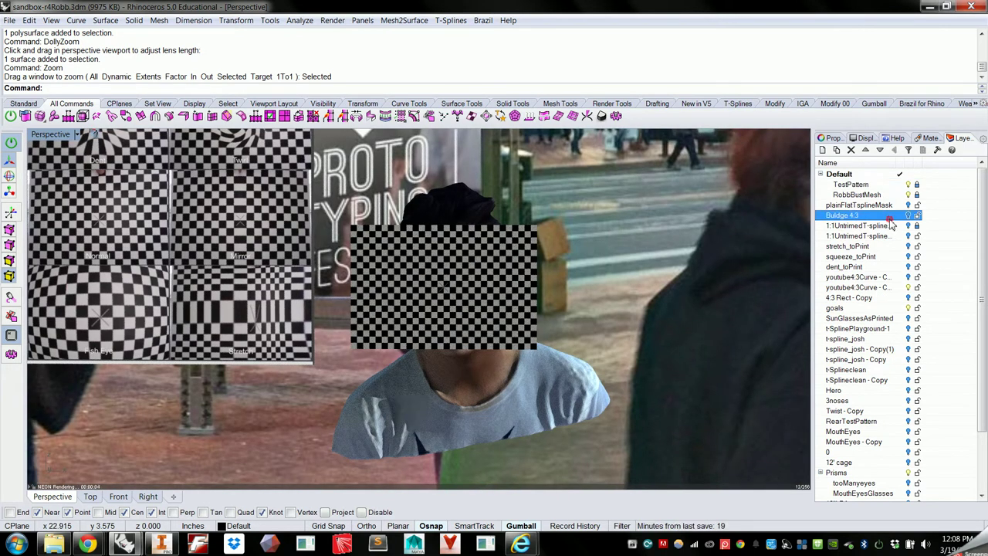
{"action": "left_click", "coordinate": [908, 246]}
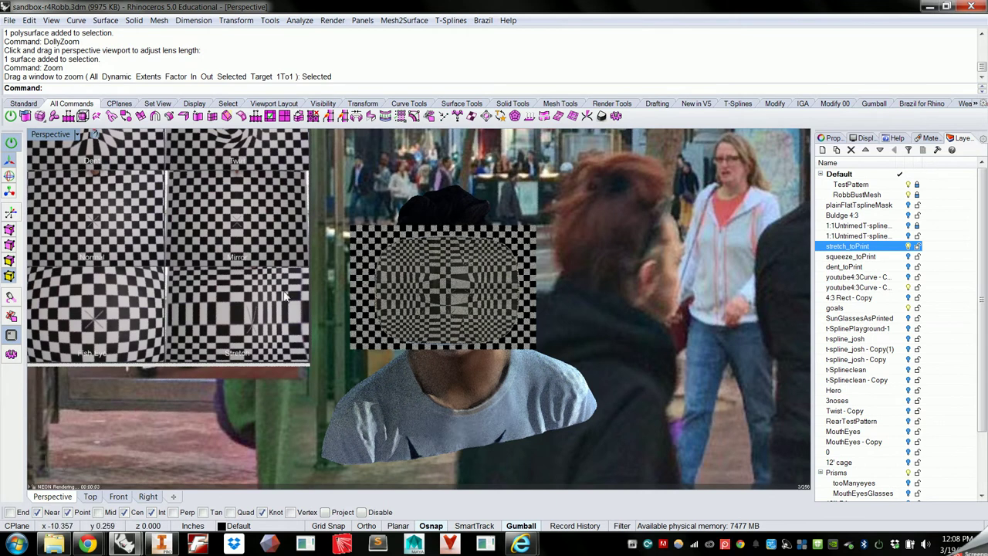
{"action": "left_click", "coordinate": [216, 325]}
{"action": "key", "text": "Escape"}
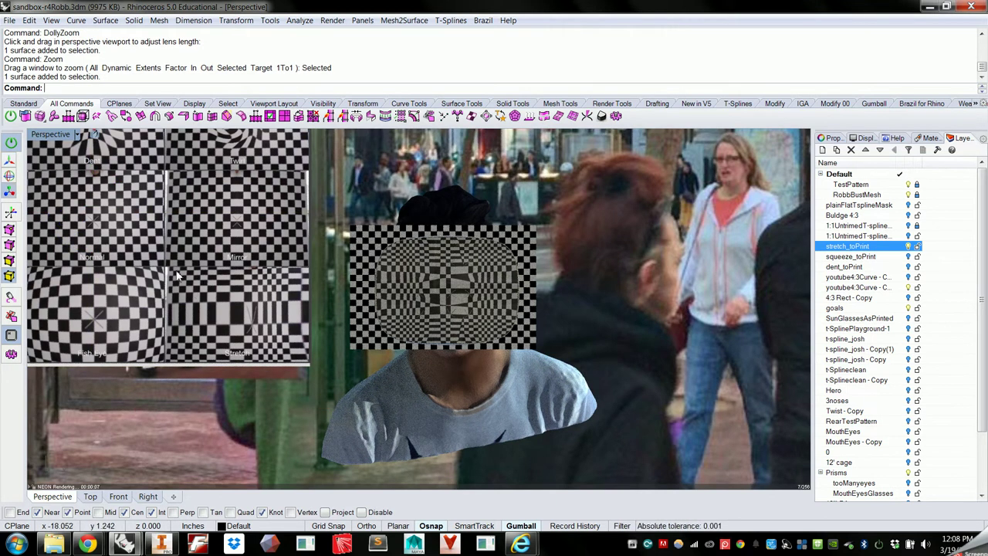
Hide the toolbar docked beside the viewport and cancel the pending DollyZoom command.
{"action": "key", "text": "F4"}
{"action": "key", "text": "F5"}
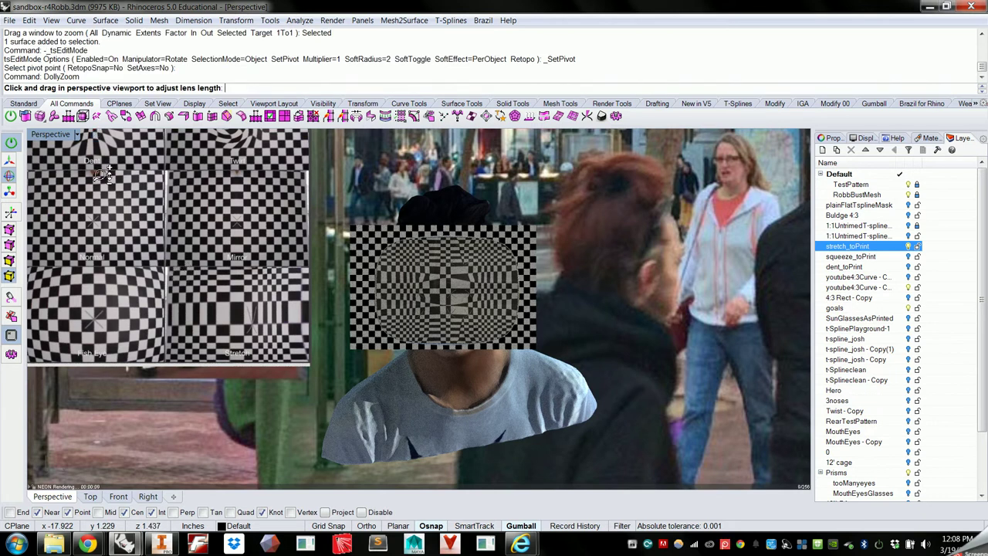
{"action": "left_click", "coordinate": [10, 144]}
{"action": "type", "text": "re"}
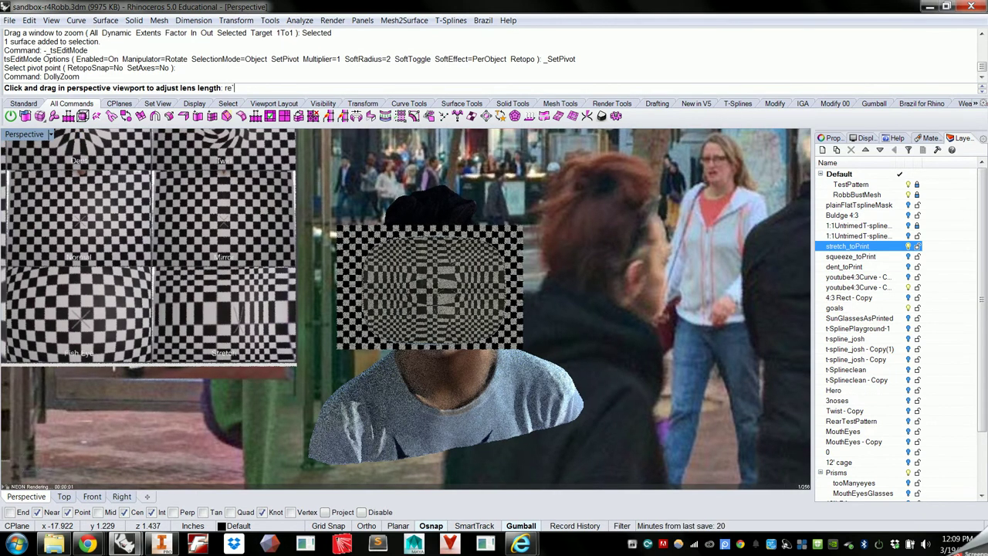
{"action": "key", "text": "Escape"}
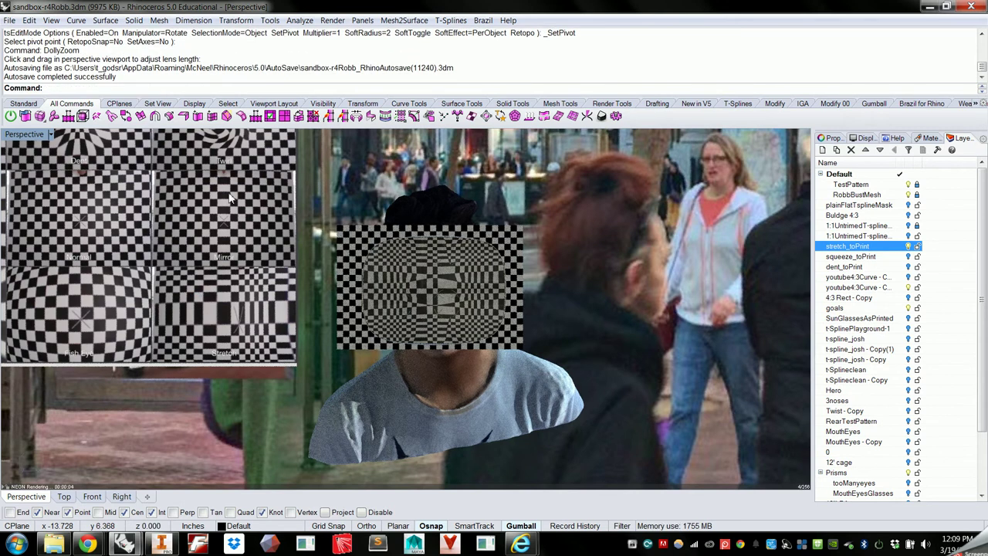
{"action": "type", "text": "rec"}
{"action": "key", "text": "Return"}
{"action": "key", "text": "Escape"}
{"action": "left_click", "coordinate": [146, 255]}
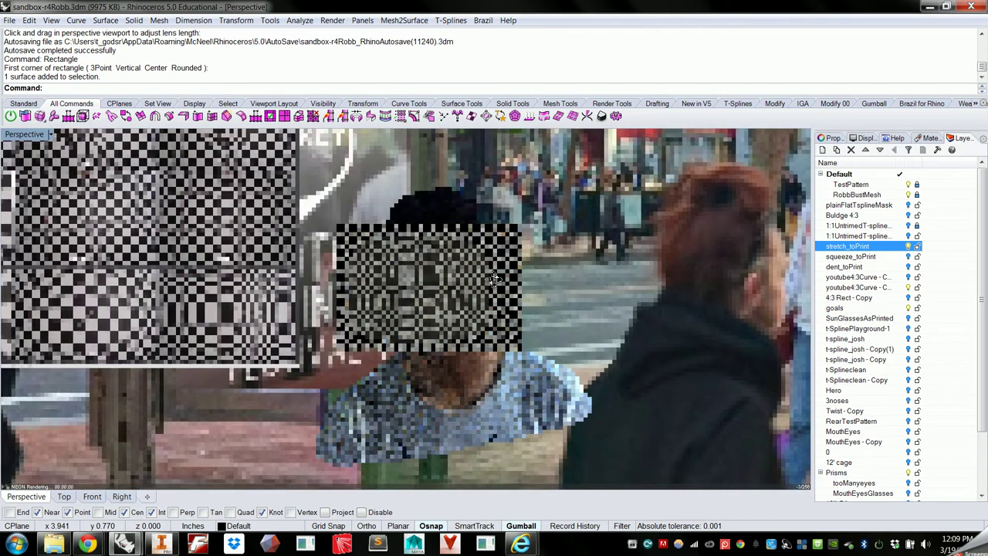
View the checkerboard through the stretch lens up close and lengthen the Perspective view's lens to about 432 with DollyZoom.
{"action": "right_click_drag", "start_coordinate": [494, 279], "coordinate": [507, 279]}
{"action": "scroll", "coordinate": [464, 275], "scroll_direction": "up", "scroll_amount": 6}
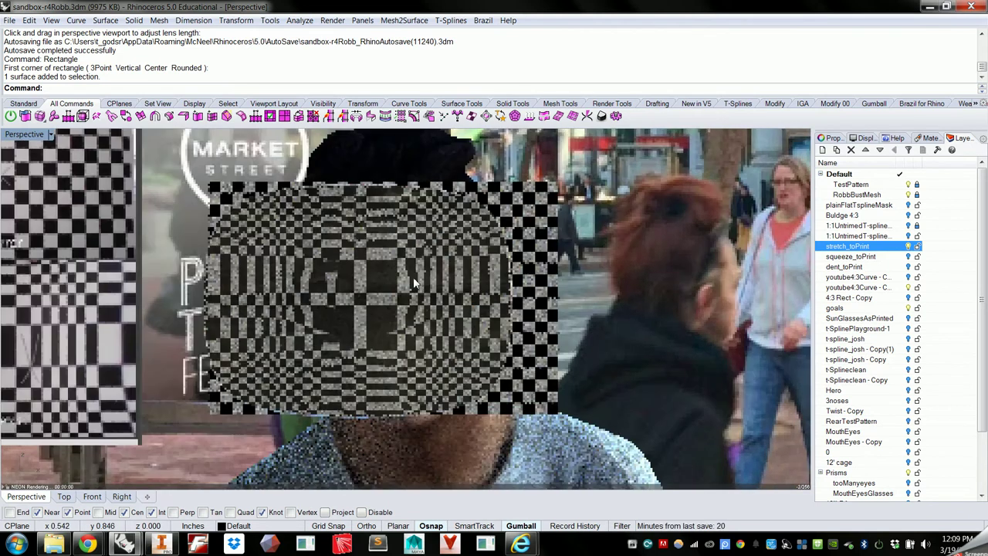
{"action": "scroll", "coordinate": [415, 283], "scroll_direction": "down", "scroll_amount": 4}
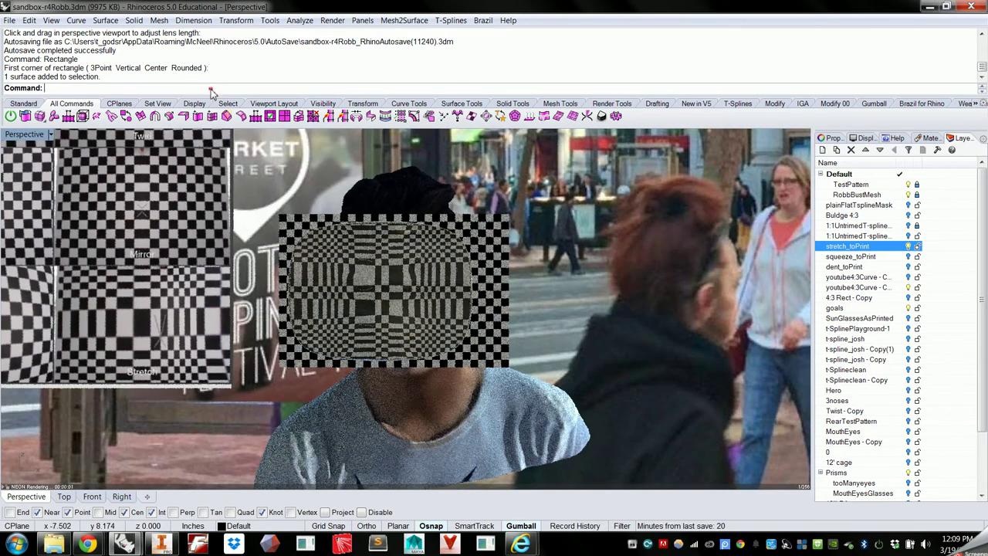
{"action": "type", "text": "DollyZoom"}
{"action": "key", "text": "Return"}
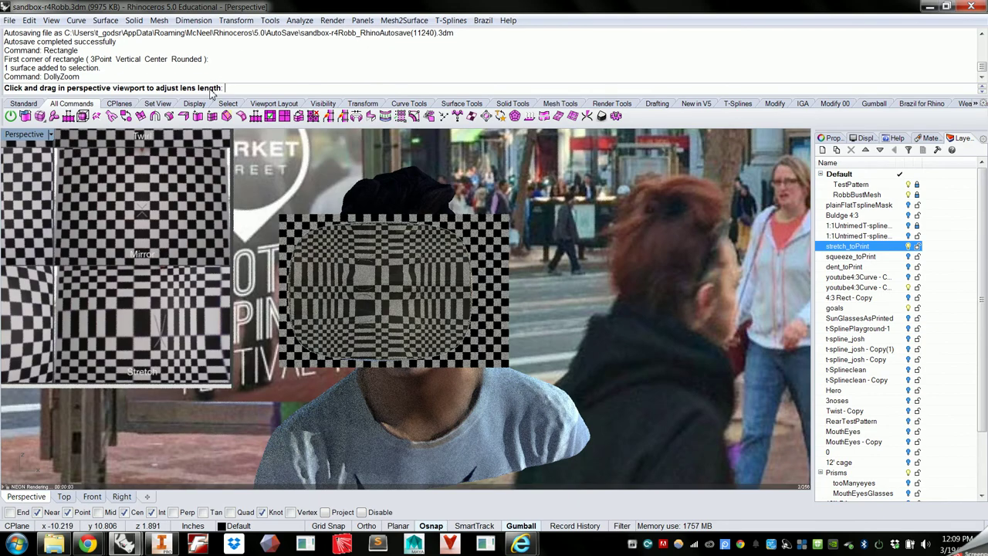
{"action": "left_click_drag", "start_coordinate": [397, 235], "coordinate": [380, 185]}
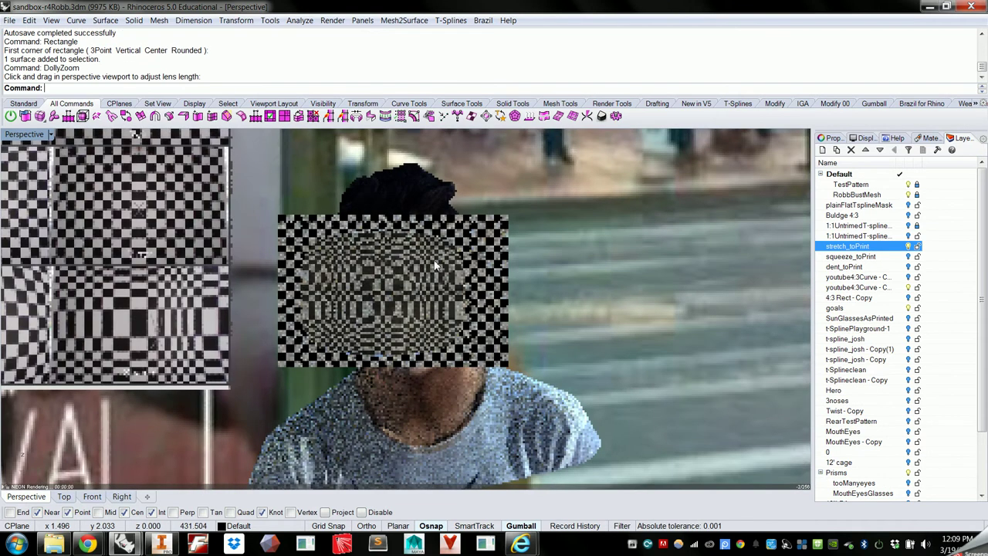